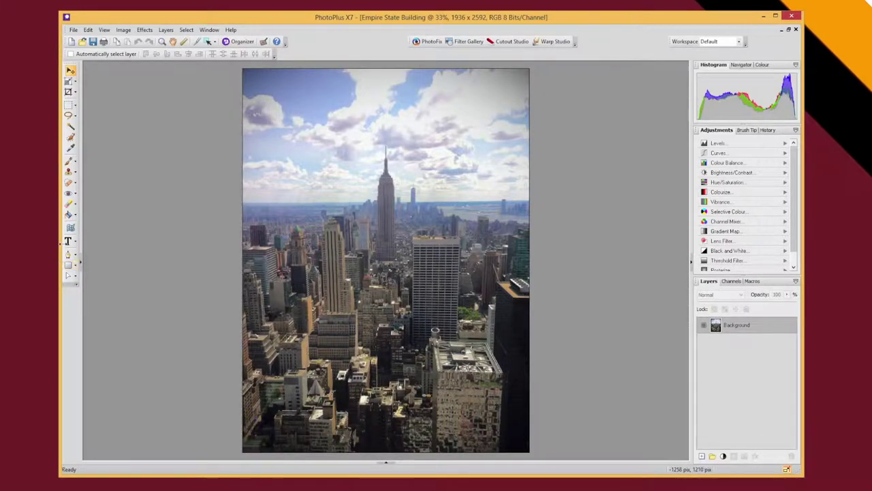
Switch to the Text tool to add lettering on the Empire State Building photo.
click(69, 242)
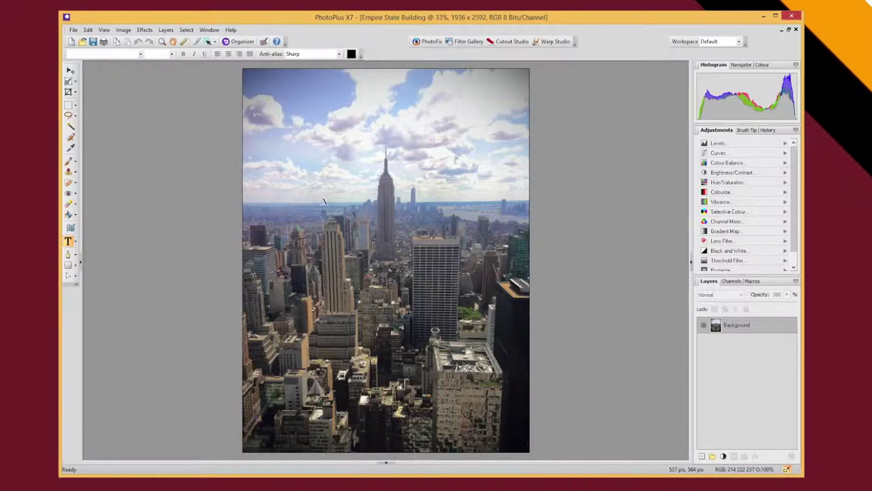
Type 'NEW YORK' on two lines in Tw Cen MT Condensed Extra Bold.
click(280, 196)
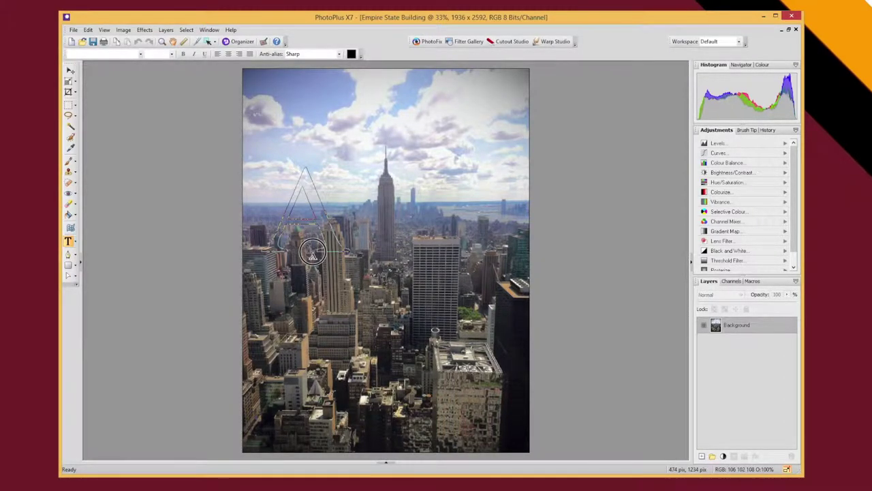
click(313, 253)
text(NEW)
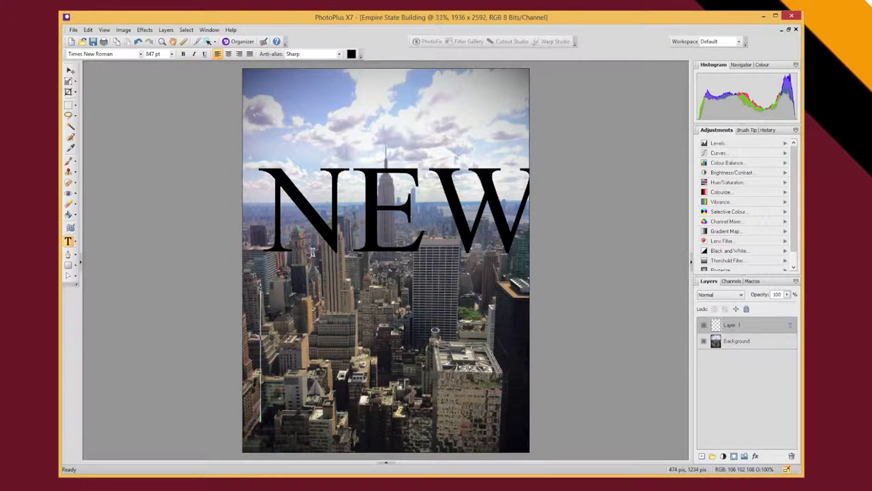
key(Return)
text(YOR)
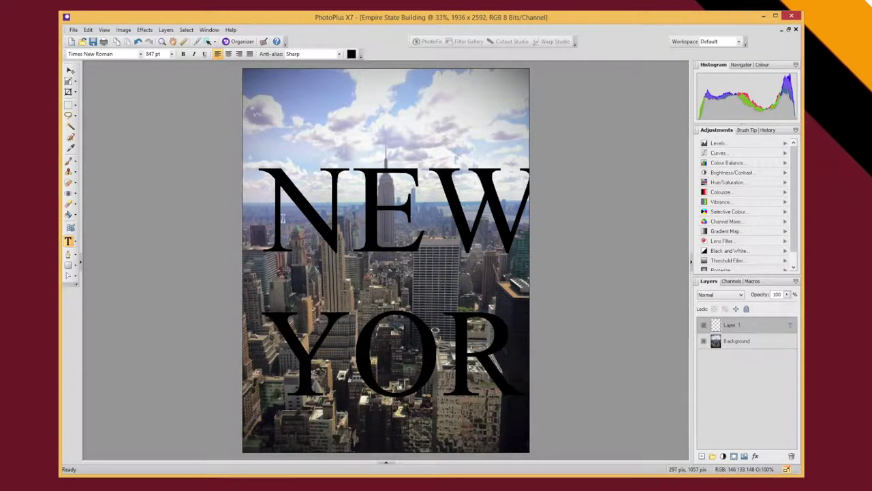
click(616, 351)
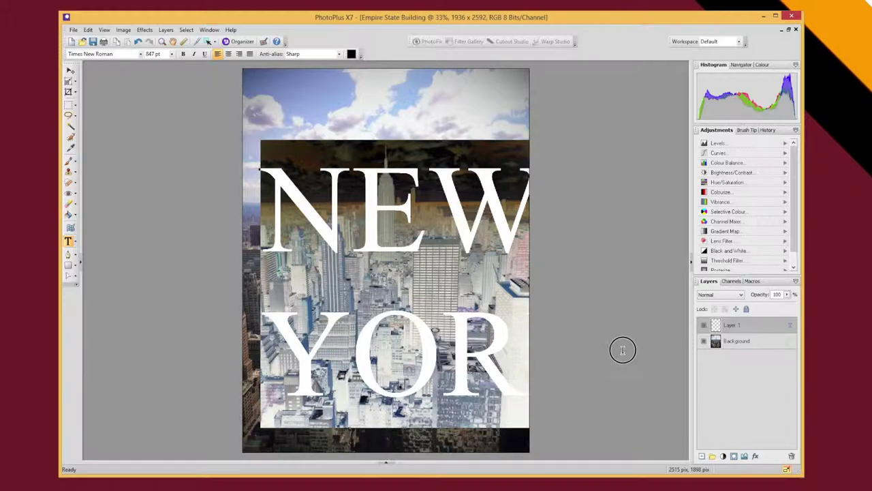
click(142, 55)
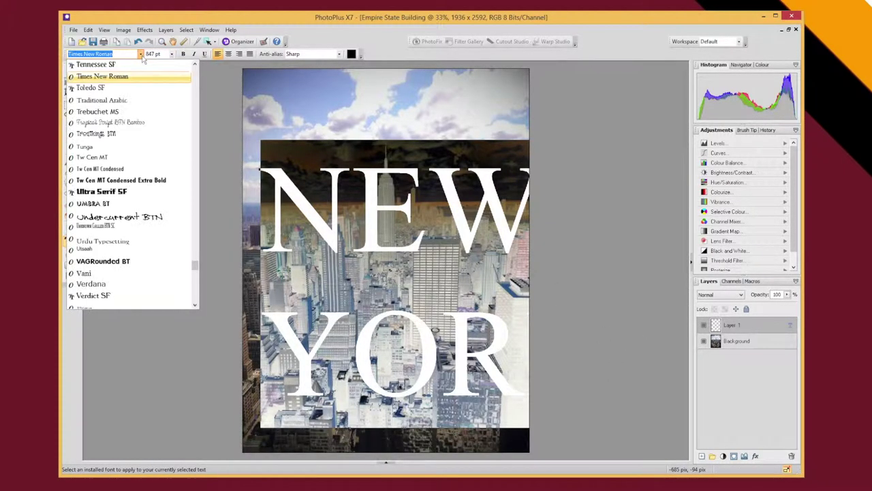
drag(195, 266, 195, 73)
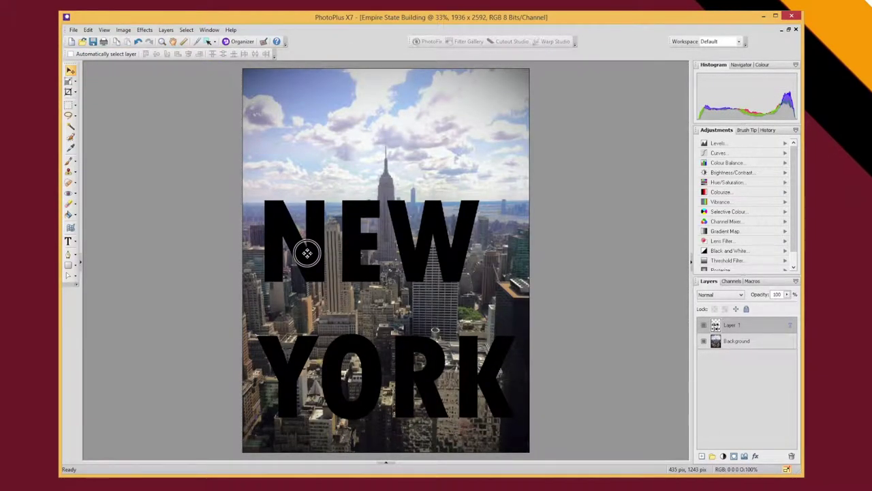
mouse_move(307, 253)
mouse_down()
mouse_move(302, 248)
mouse_move(304, 257)
mouse_up()
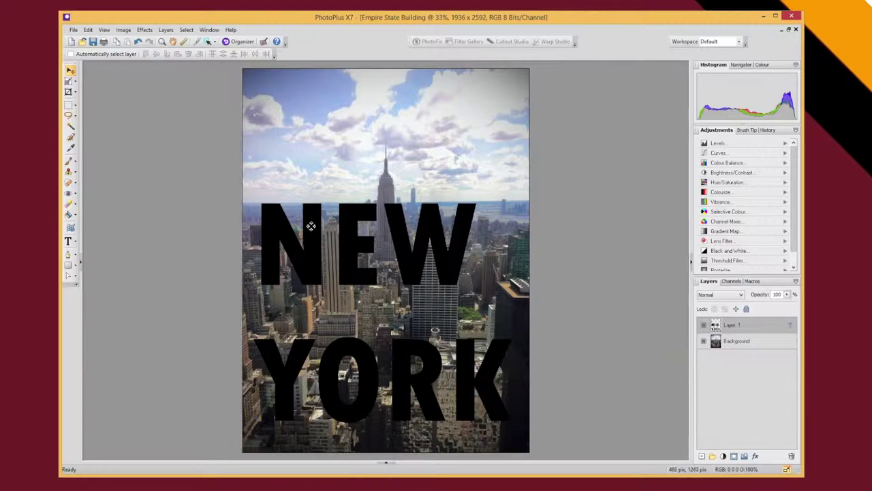
Shrink the NEW YORK lettering slightly with the Deform tool and raise it a little.
click(68, 240)
drag(263, 226, 500, 384)
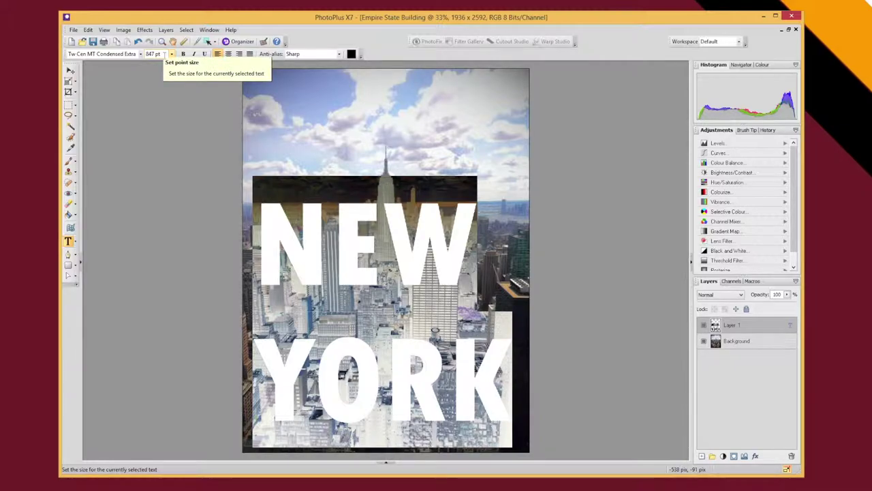
click(68, 80)
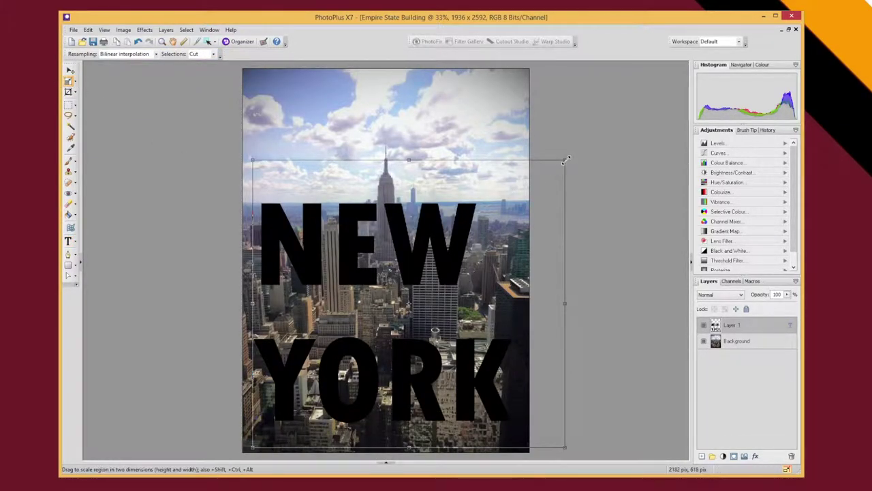
drag(566, 160, 538, 177)
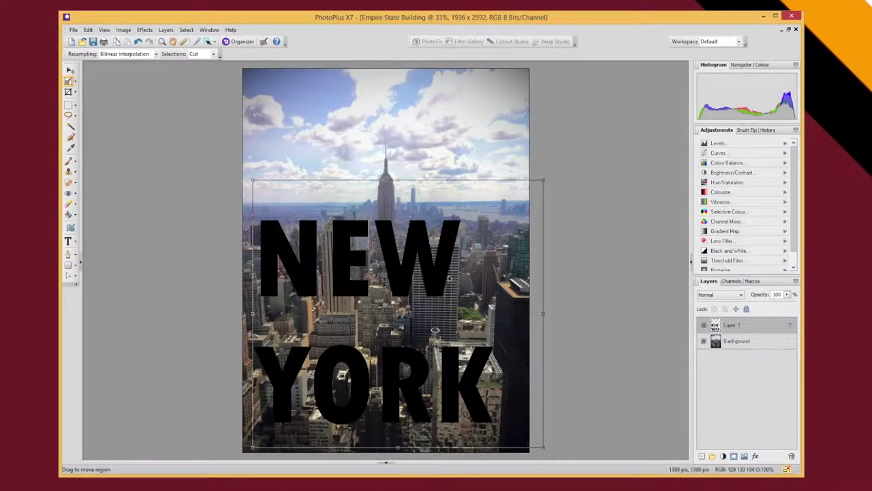
click(70, 69)
drag(433, 267, 432, 251)
click(432, 250)
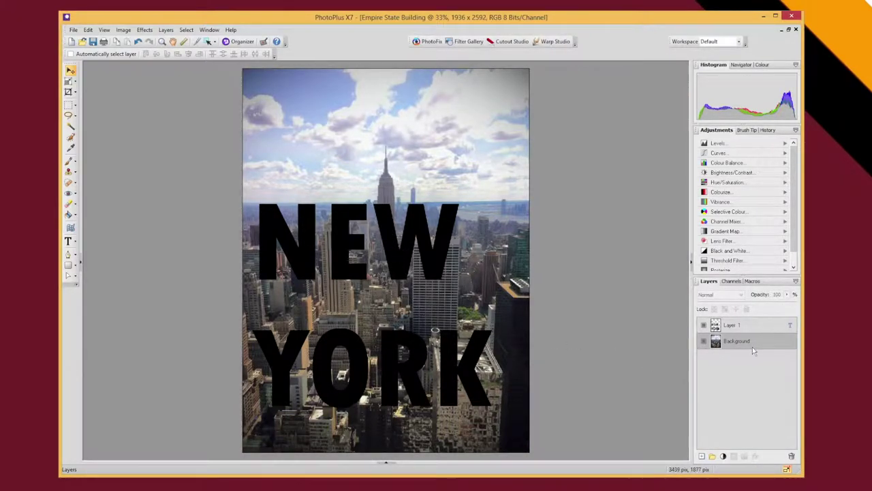
Promote the Background photo to an ordinary layer named NY.
right_click(736, 345)
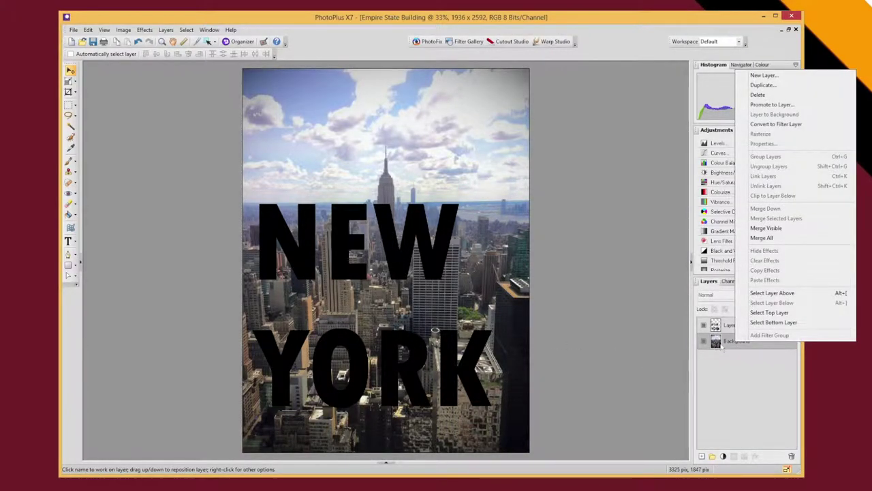
click(726, 345)
right_click(728, 346)
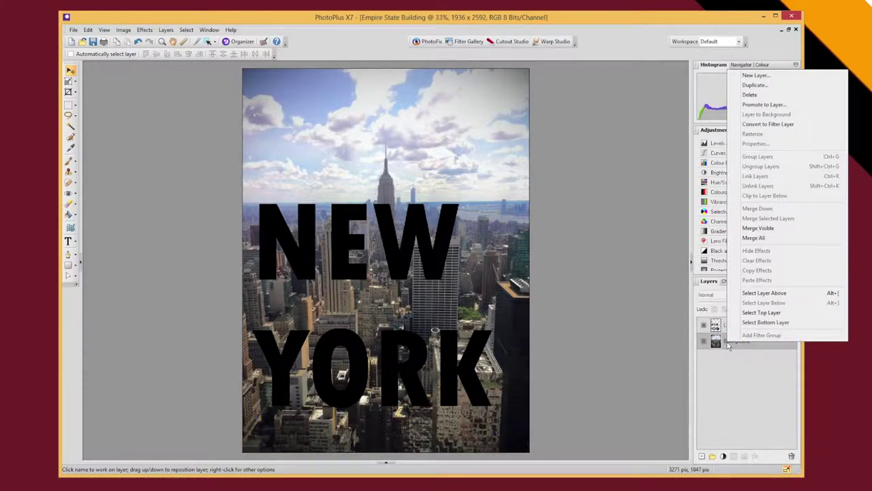
click(793, 105)
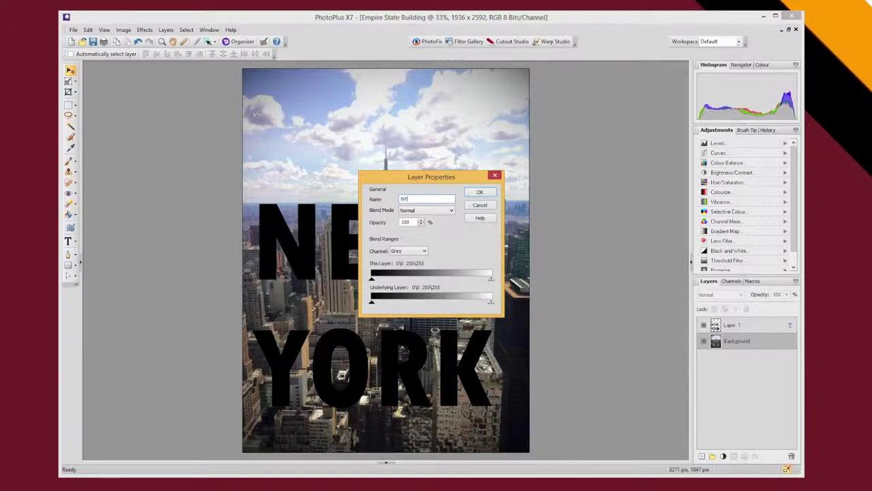
click(480, 192)
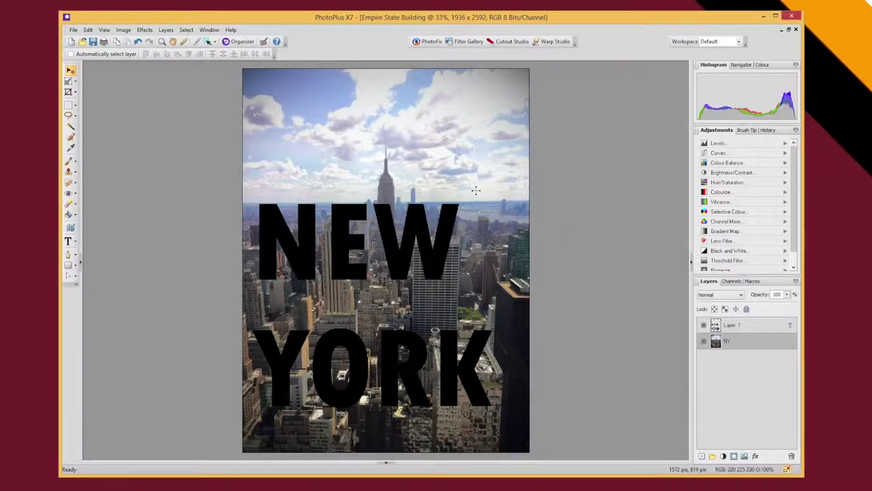
Move the NY layer above Layer 1 and clip it to the NEW YORK text below.
drag(735, 341, 738, 324)
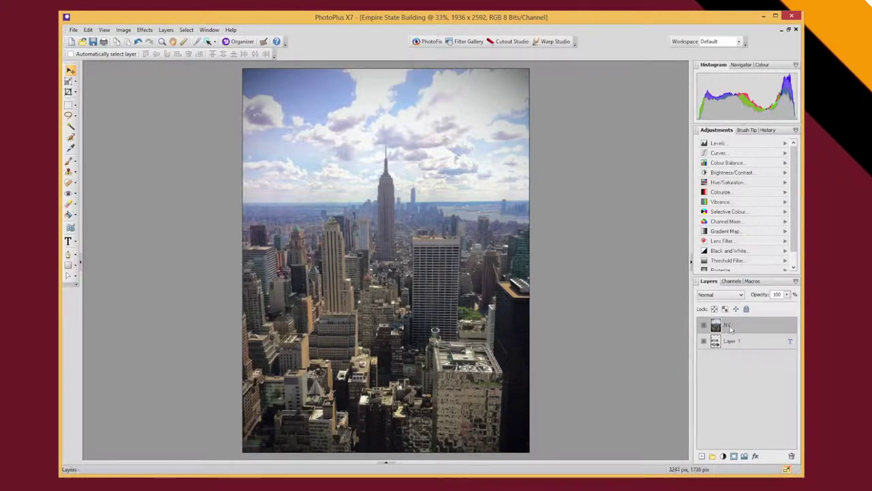
right_click(736, 330)
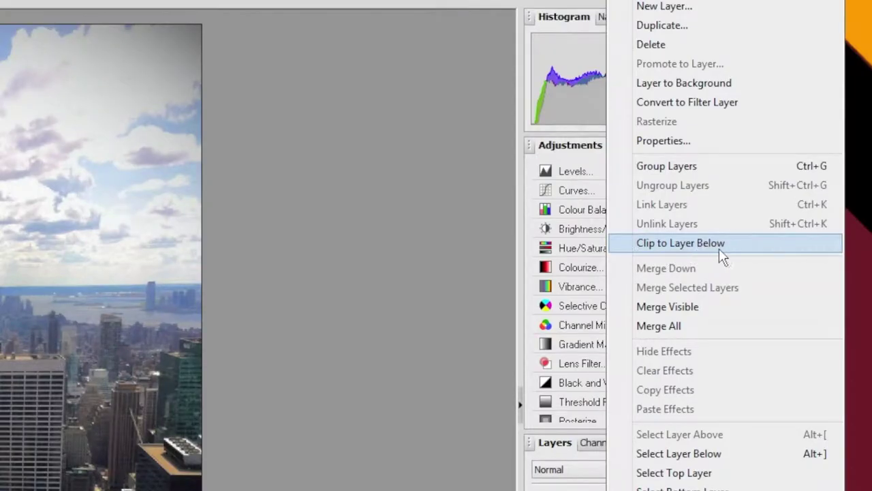
click(734, 246)
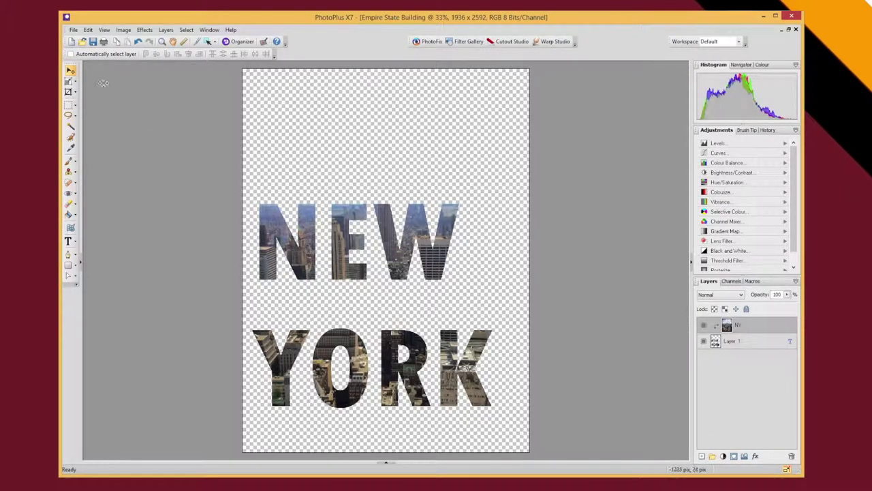
click(70, 71)
Drag the clipped photo down so the Empire State Building rises through the E of NEW.
click(391, 241)
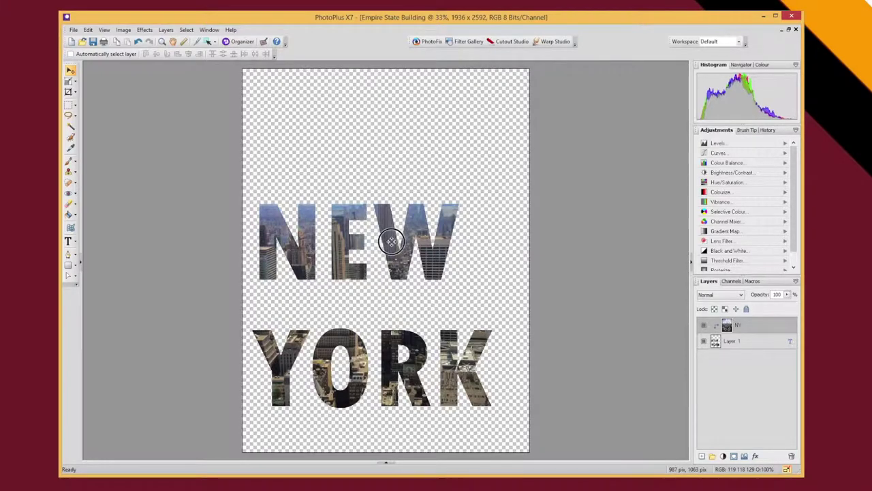
drag(391, 242, 342, 289)
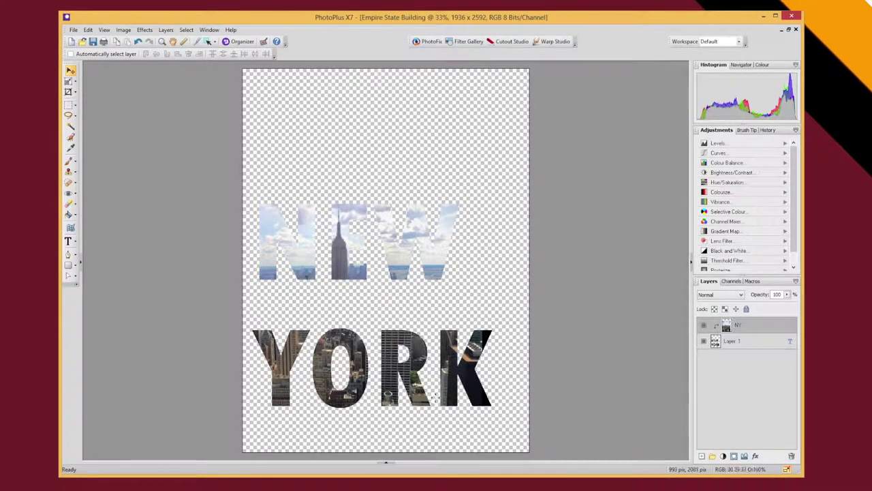
drag(338, 257, 340, 261)
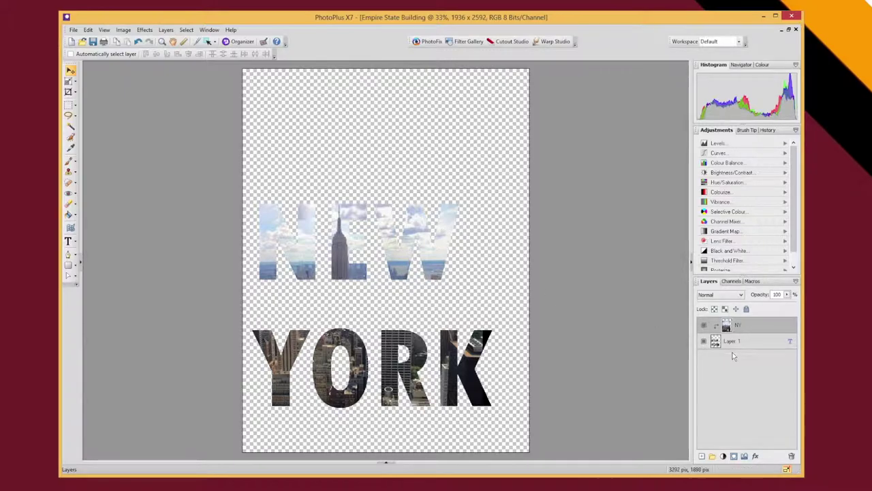
Add a new layer named Background and move it to the bottom of the stack.
click(702, 457)
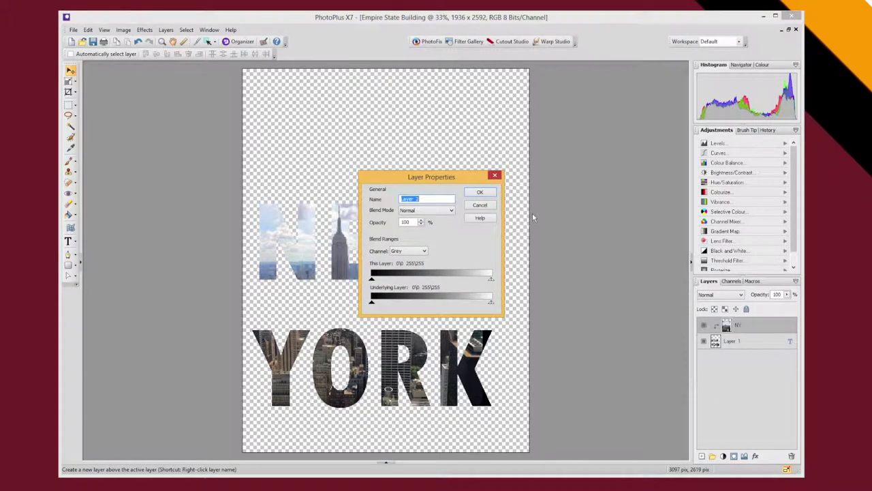
text(Background)
key(Return)
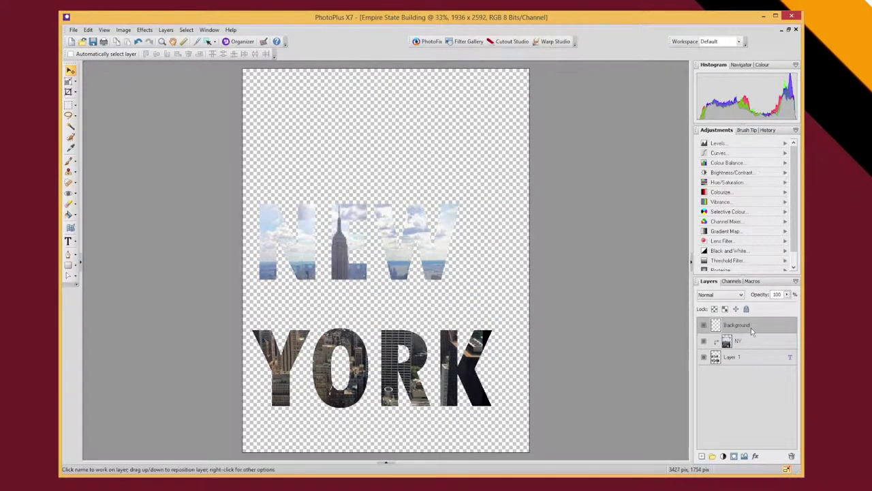
drag(751, 327, 712, 359)
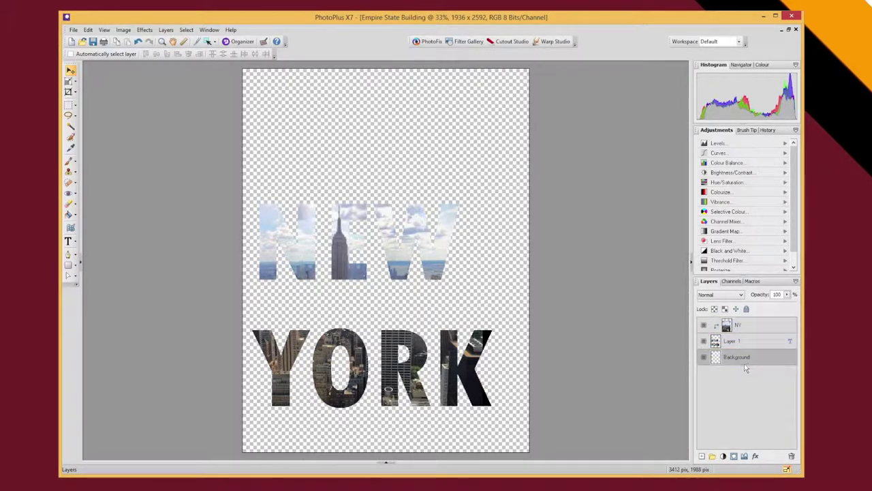
Reset the foreground colour to black and flood-fill the Background layer with it.
click(69, 216)
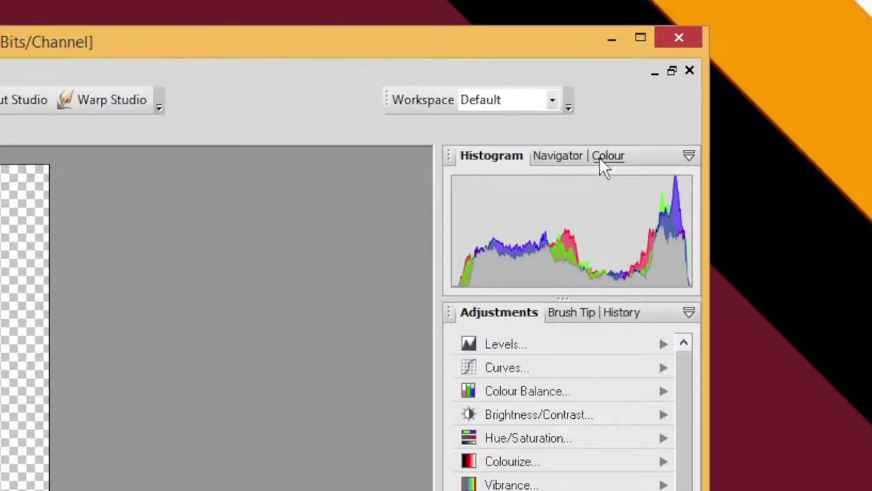
click(761, 65)
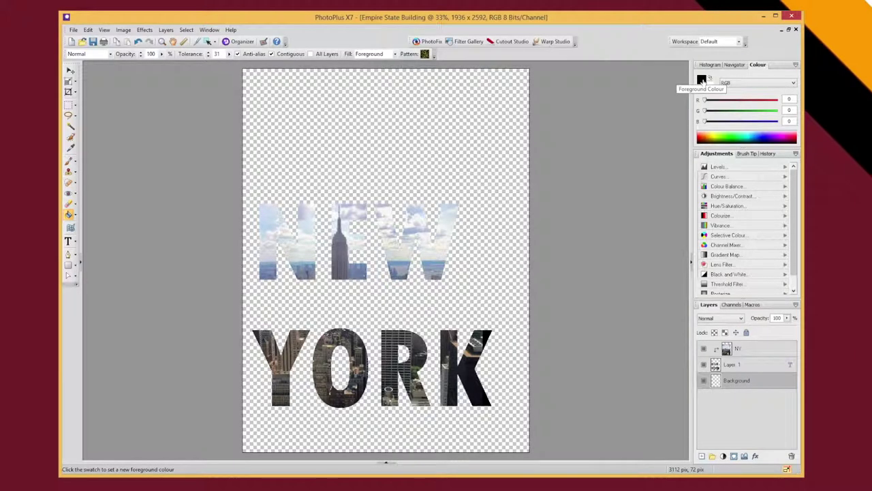
click(702, 80)
click(500, 177)
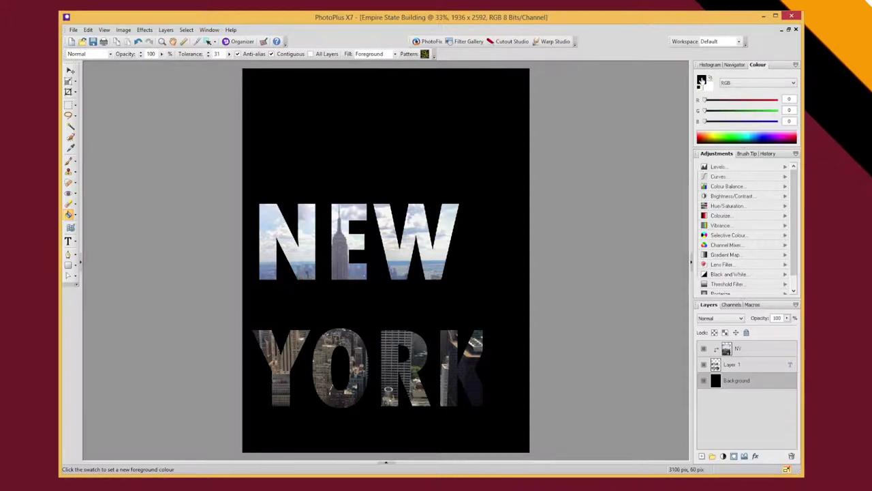
Fill the Background layer with bright yellow (255, 240, 0).
click(701, 79)
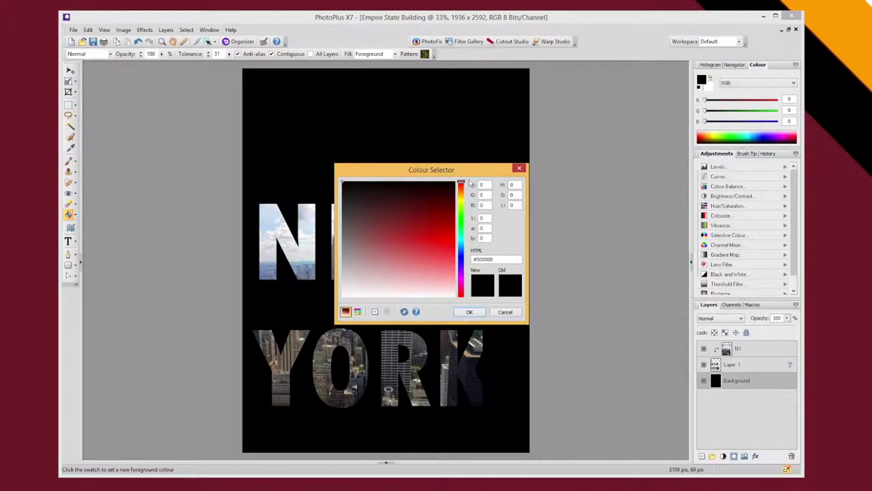
drag(469, 183, 586, 158)
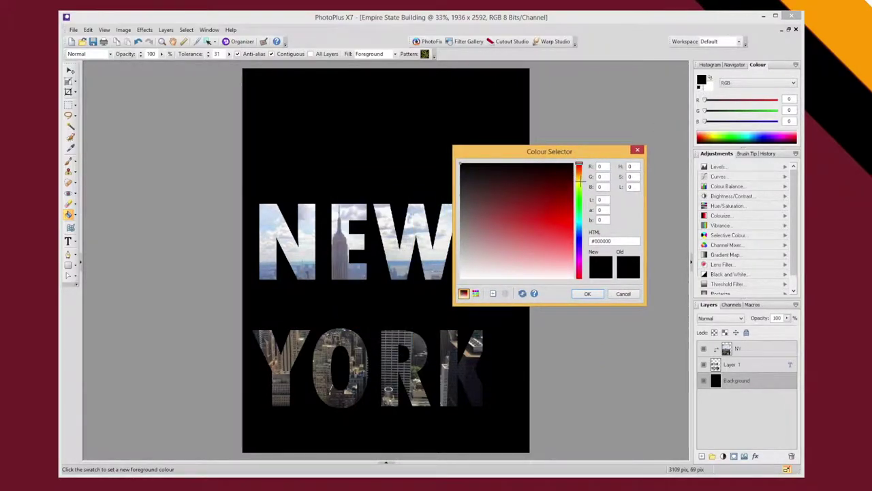
click(578, 181)
drag(564, 219, 576, 220)
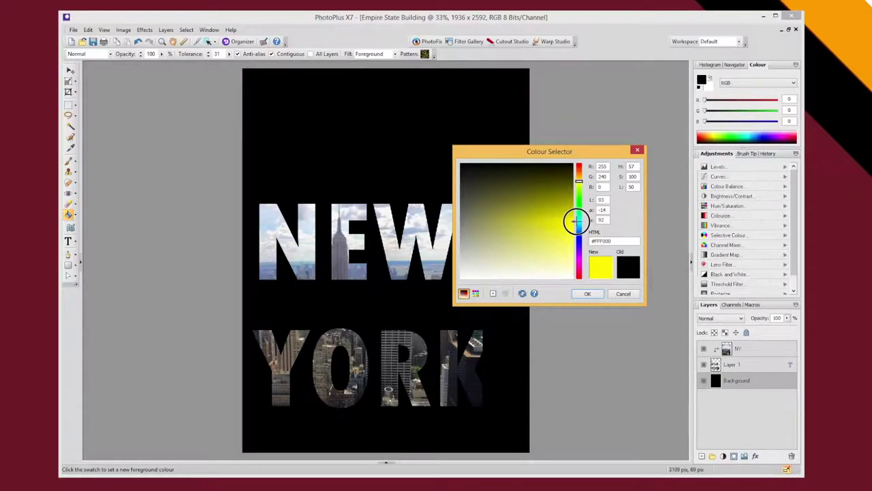
click(579, 181)
click(588, 293)
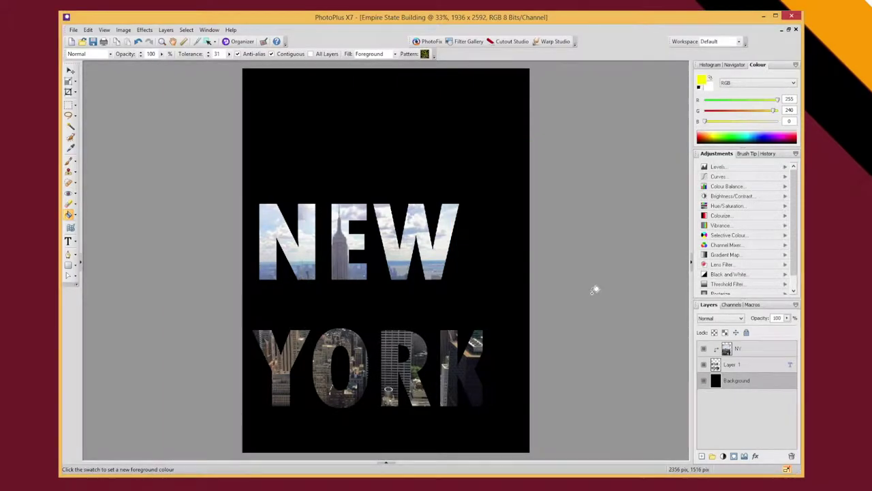
click(459, 112)
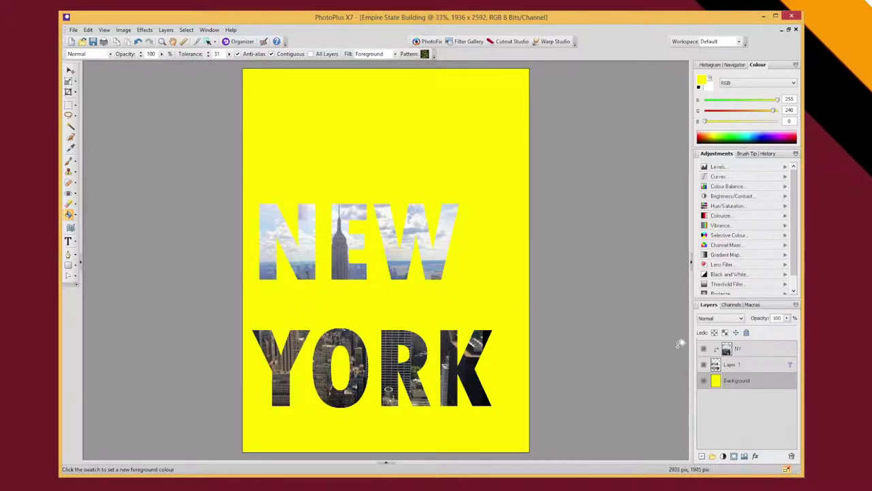
Shift the NY photo slightly down inside the letters.
click(753, 349)
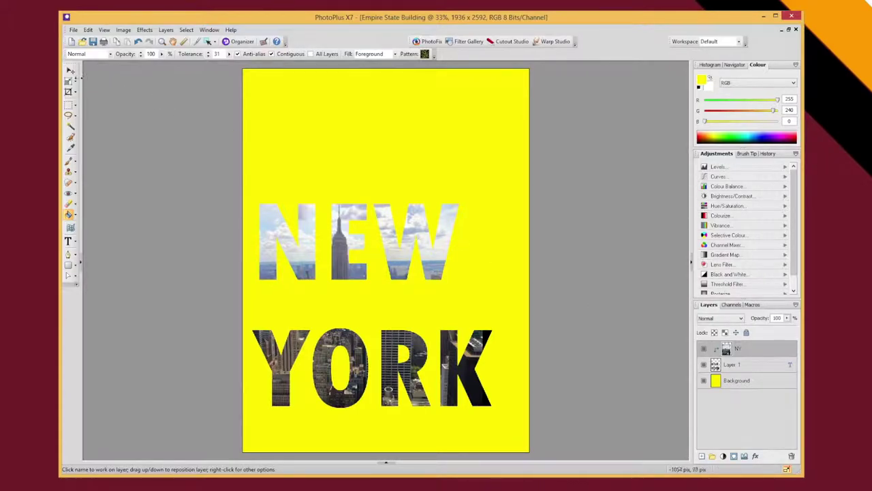
key(v)
click(402, 260)
mouse_move(402, 259)
mouse_down()
mouse_move(402, 252)
mouse_move(403, 269)
mouse_up()
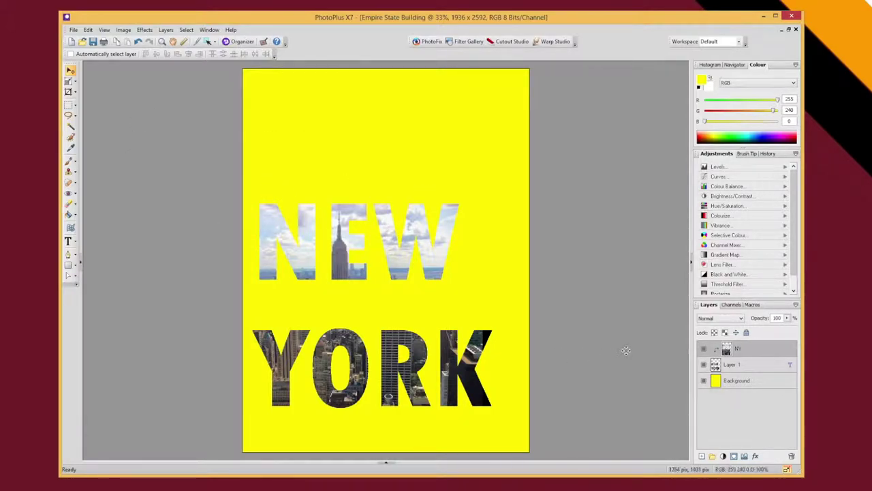
Start a text line above NEW and set its colour to black.
click(69, 241)
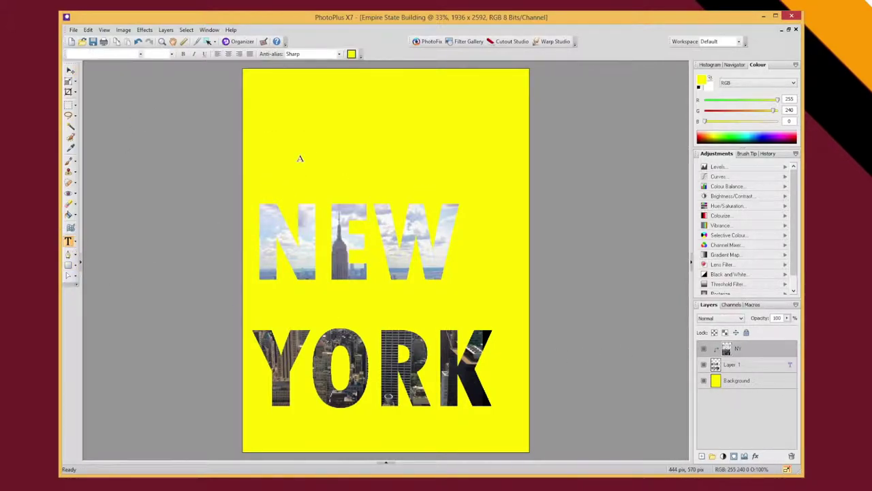
click(274, 169)
click(295, 161)
click(286, 158)
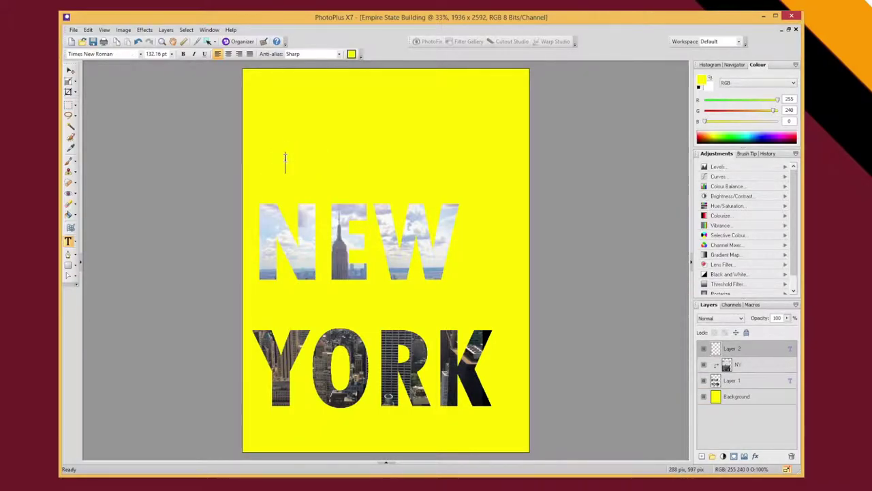
drag(258, 162, 345, 161)
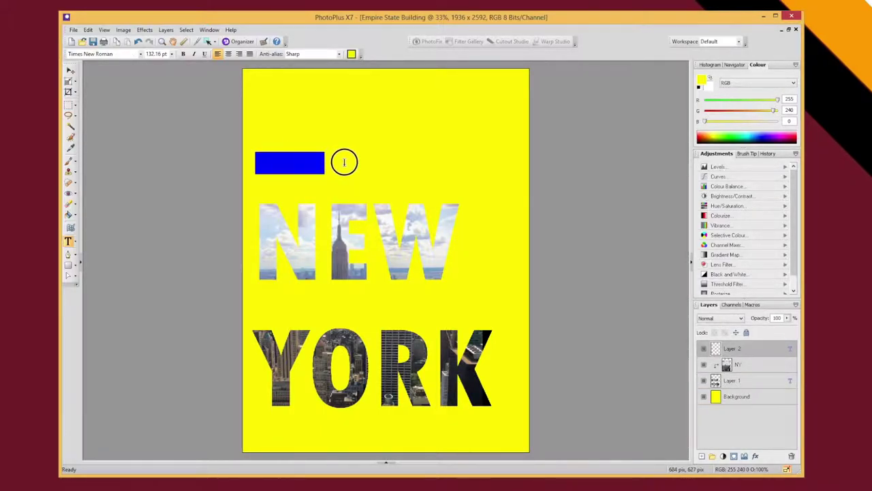
click(351, 54)
click(446, 194)
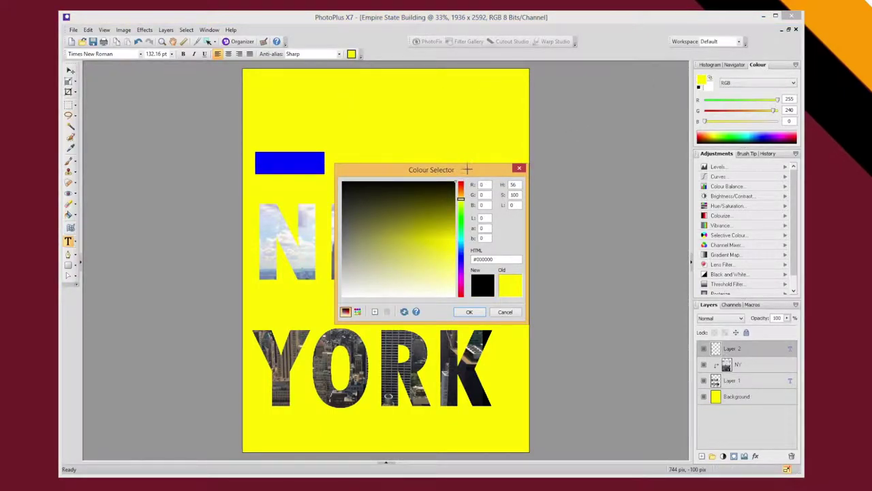
click(469, 311)
Complete the tagline to read 'The real guide to' and select the whole line.
click(324, 171)
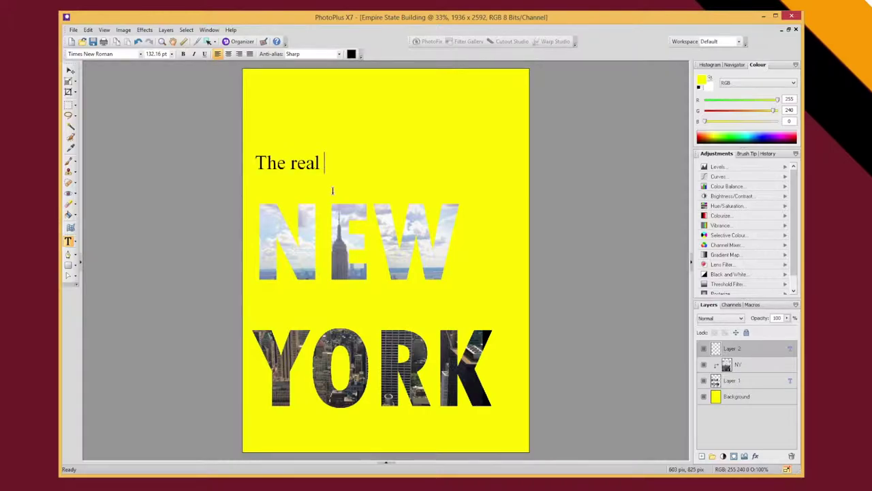
text(u)
key(BackSpace)
text(guide to)
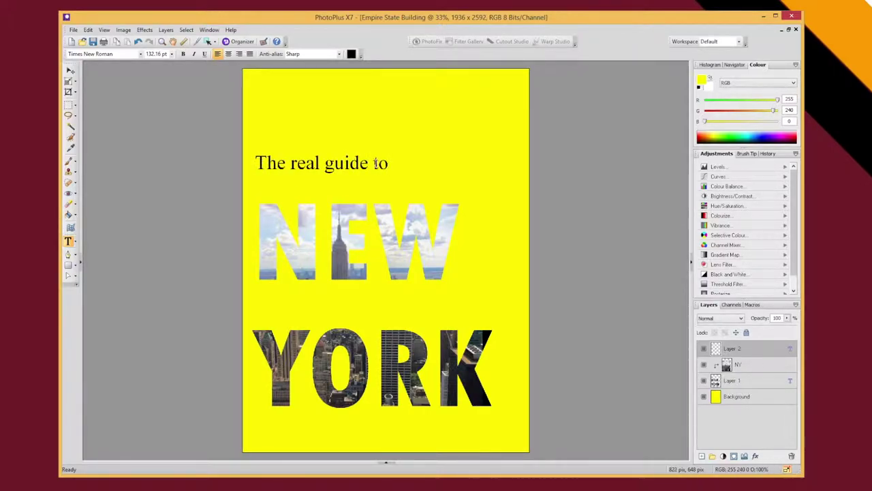
drag(389, 164, 257, 162)
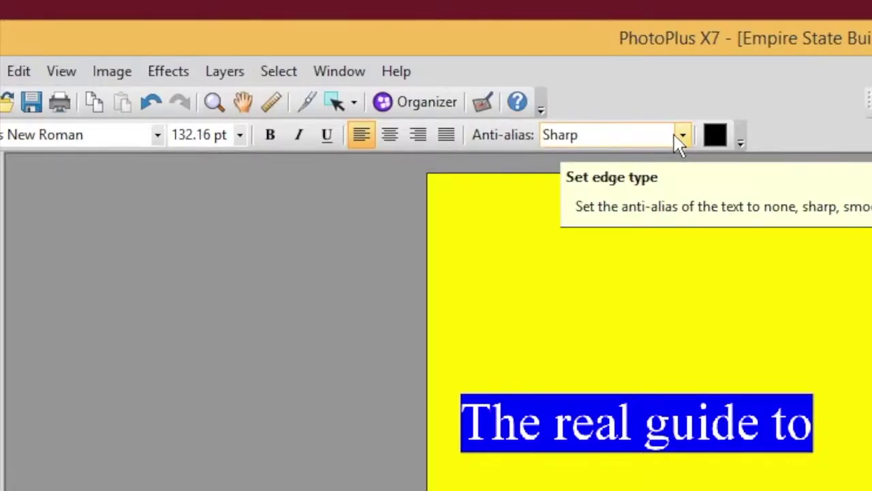
Give the tagline Smooth anti-aliasing and Tw Cen MT Condensed, then lower it just above NEW.
click(338, 54)
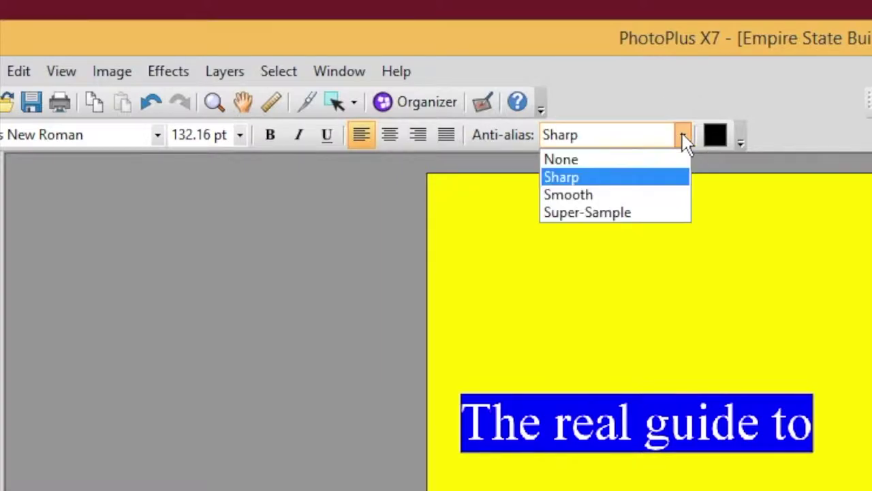
click(654, 195)
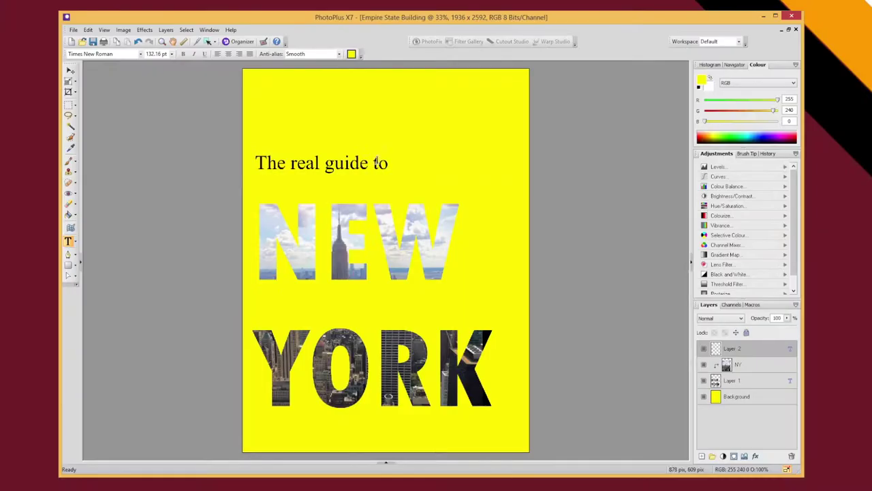
drag(389, 163, 254, 162)
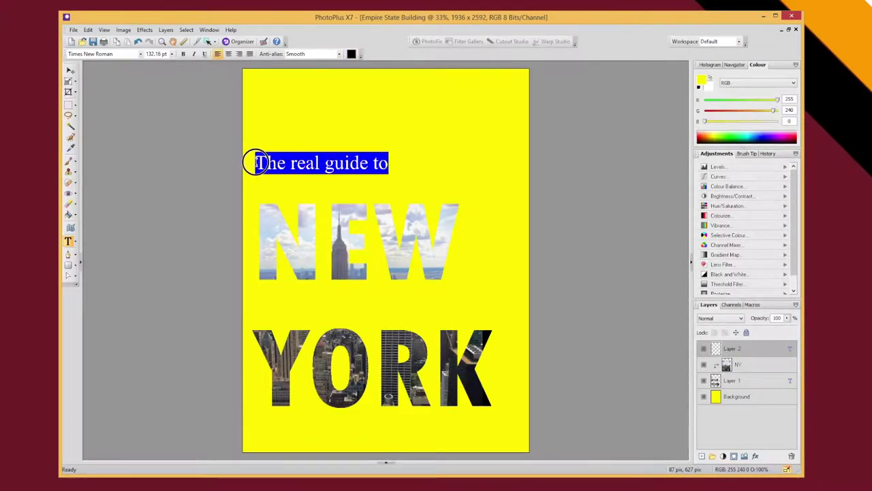
click(140, 54)
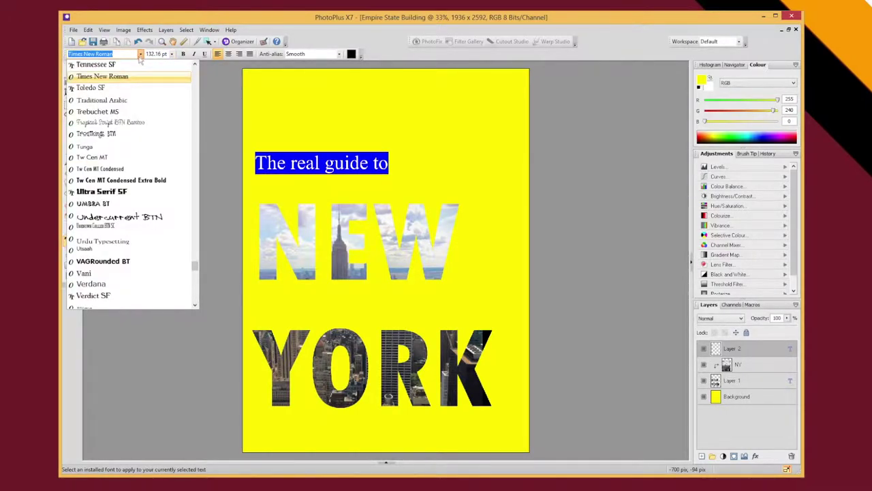
click(144, 169)
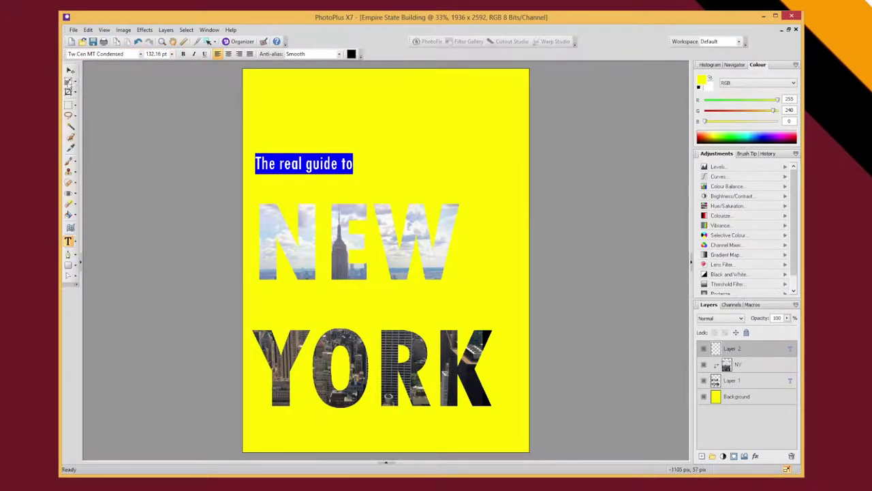
click(71, 71)
drag(312, 164, 317, 190)
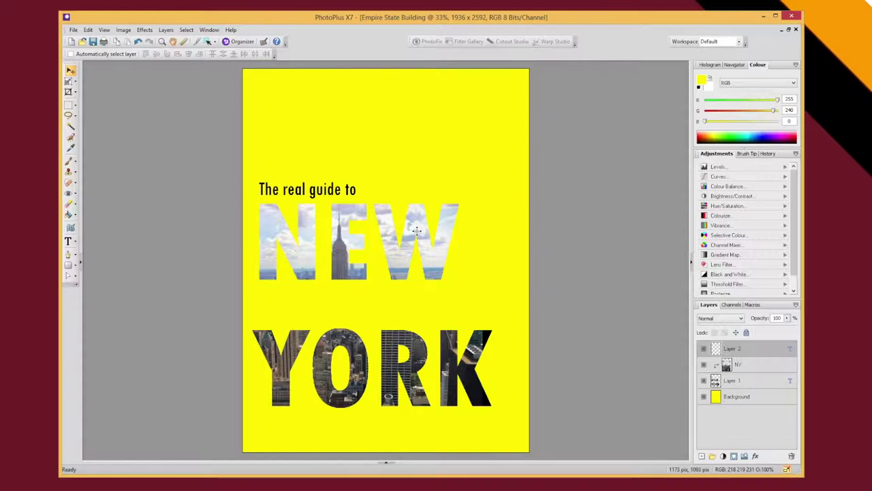
Rename Layer 1 to 'New York' in Layer Properties.
click(753, 378)
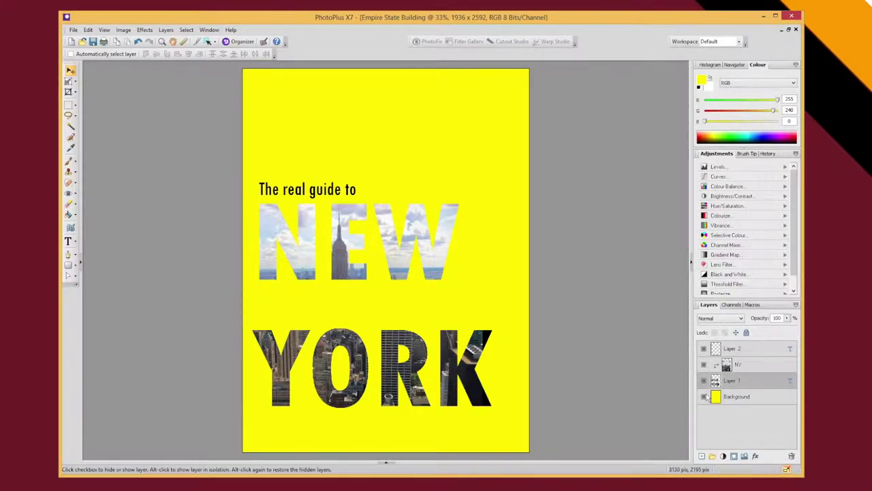
right_click(732, 383)
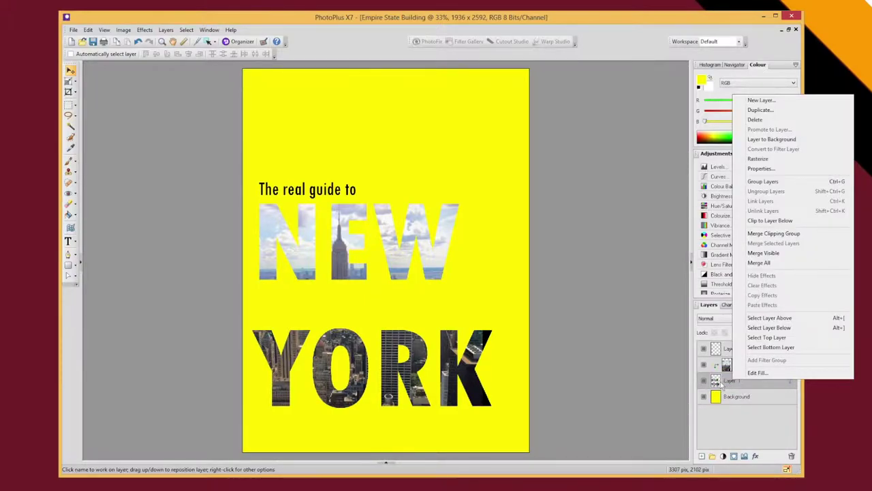
click(778, 168)
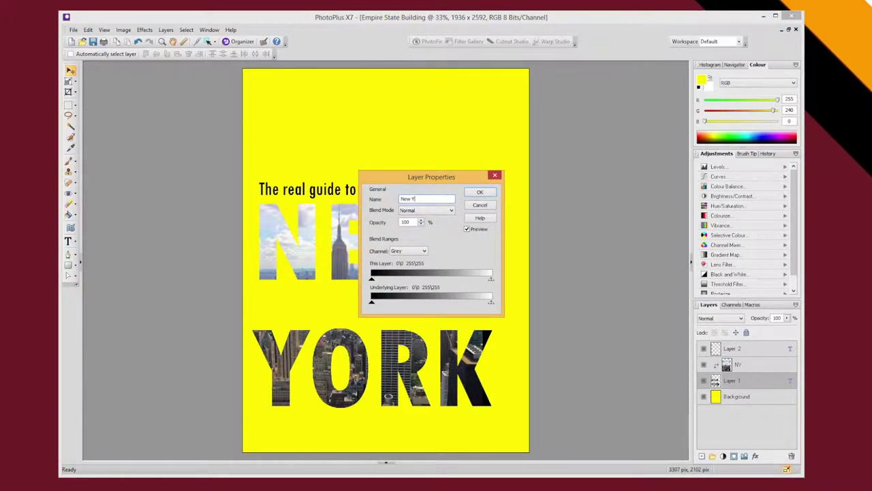
click(480, 192)
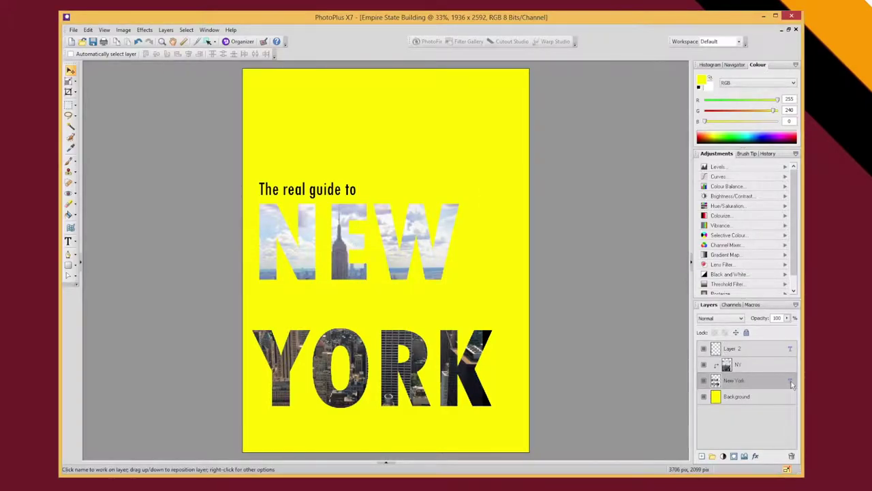
Rename Layer 2 to 'The real guide' and hide that layer.
click(735, 350)
right_click(732, 350)
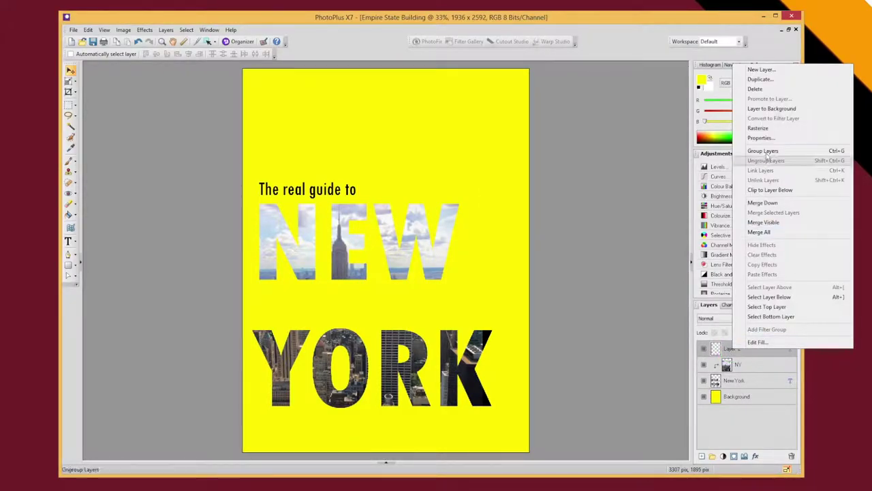
click(749, 135)
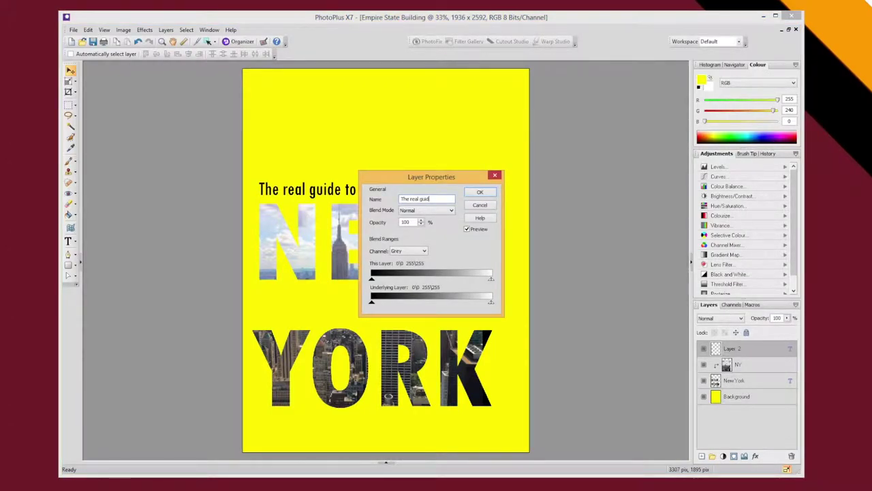
click(481, 192)
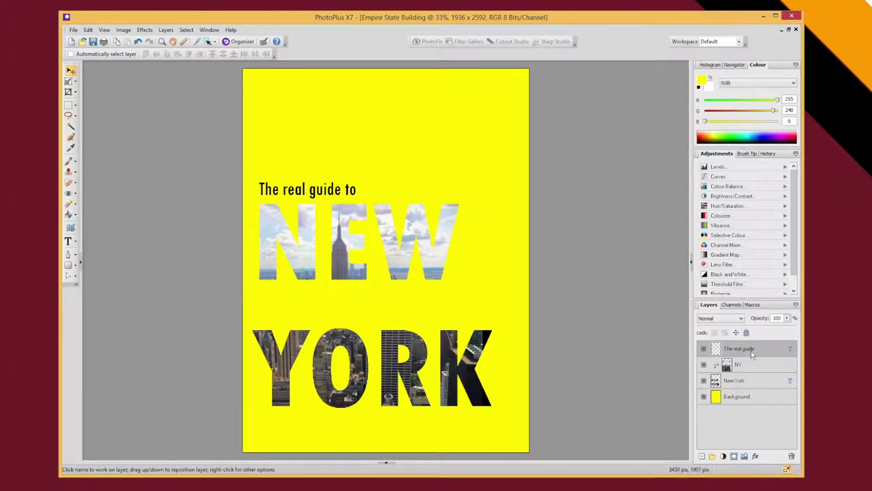
click(704, 350)
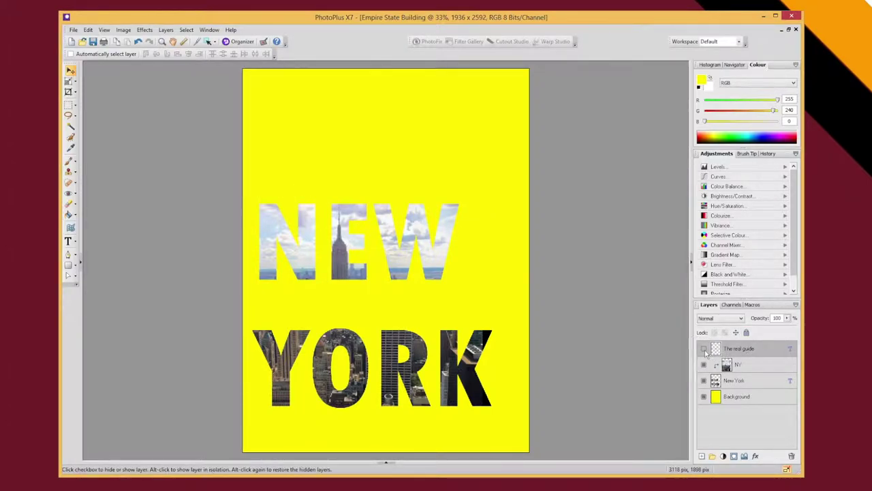
Make the tagline visible again and shift the NEW YORK lettering slightly lower over the skyline photo.
click(704, 349)
click(731, 381)
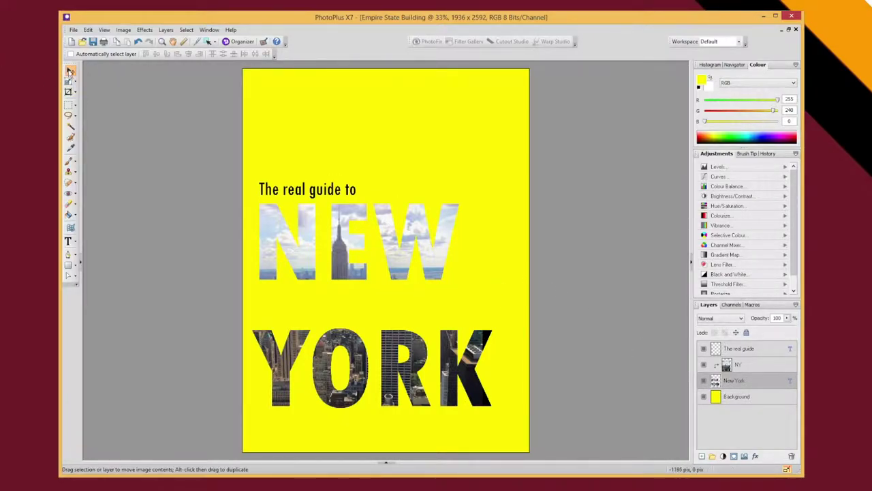
mouse_move(440, 263)
mouse_down()
mouse_move(469, 206)
mouse_move(446, 200)
mouse_move(436, 277)
mouse_move(436, 259)
mouse_move(458, 276)
mouse_move(446, 255)
mouse_move(432, 287)
mouse_move(432, 269)
mouse_up()
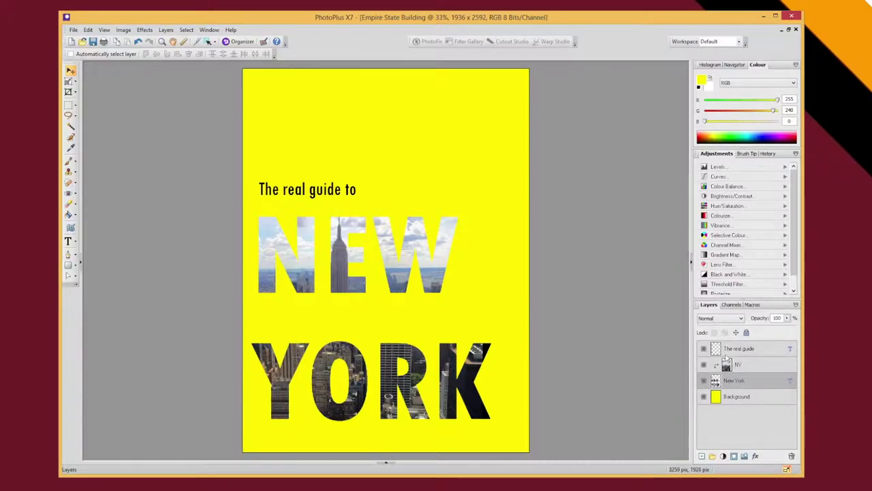
Group the NY photo and New York text layers as Group 1, then move the lettering up and right.
click(748, 367)
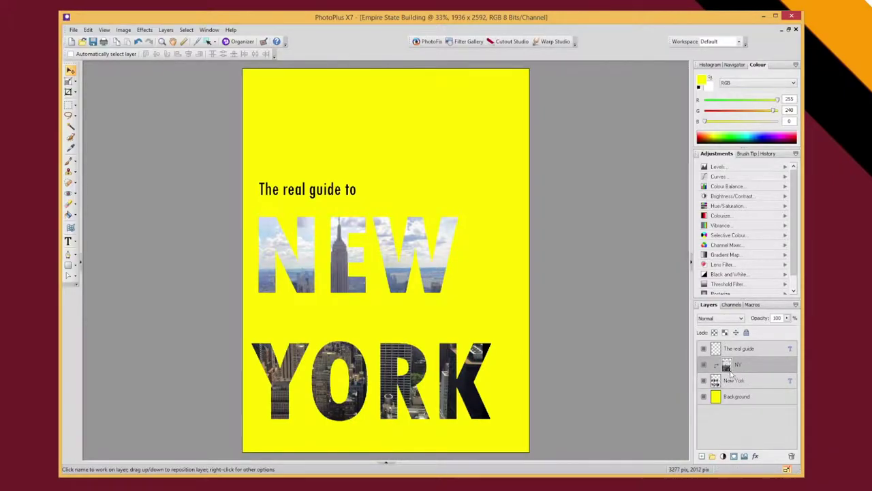
ctrl+click(757, 383)
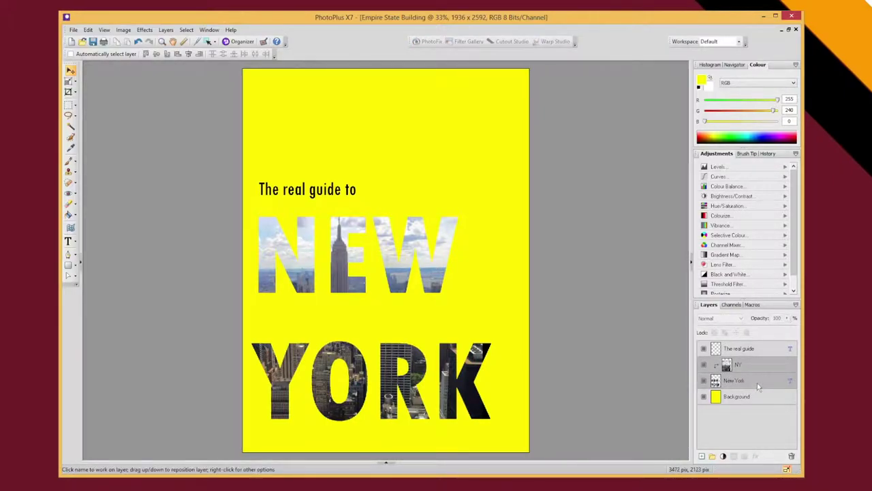
click(758, 364)
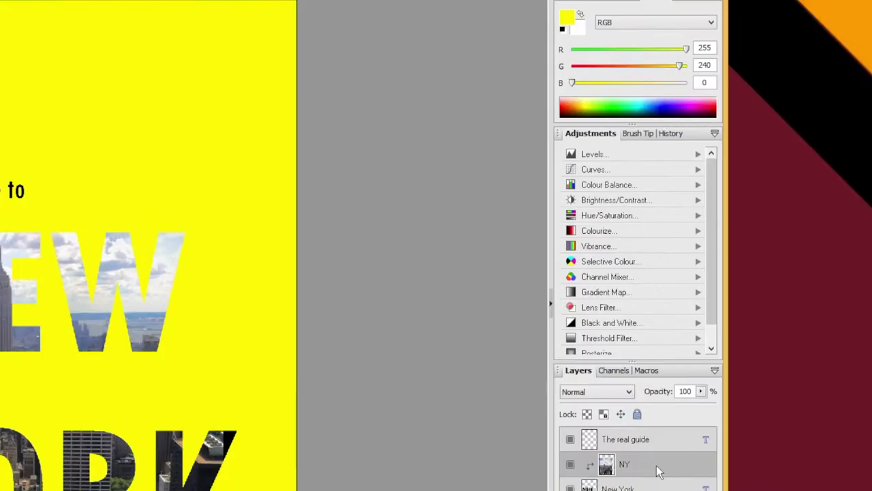
ctrl+click(756, 380)
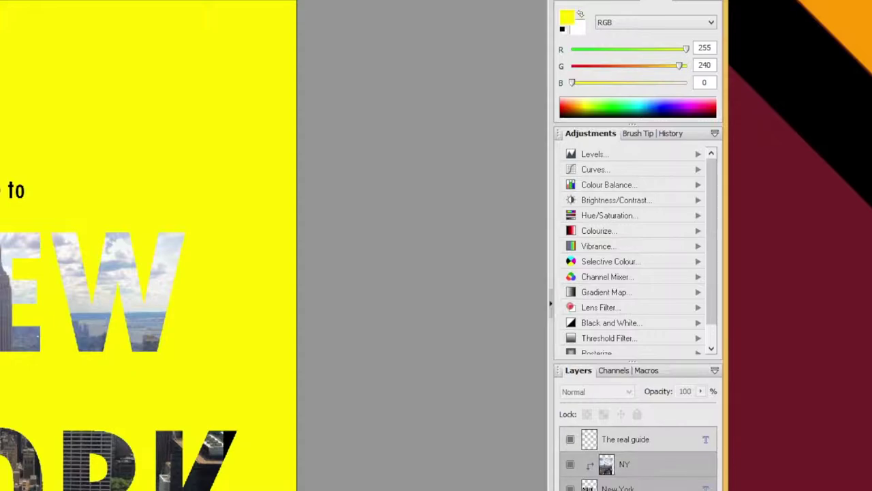
right_click(648, 466)
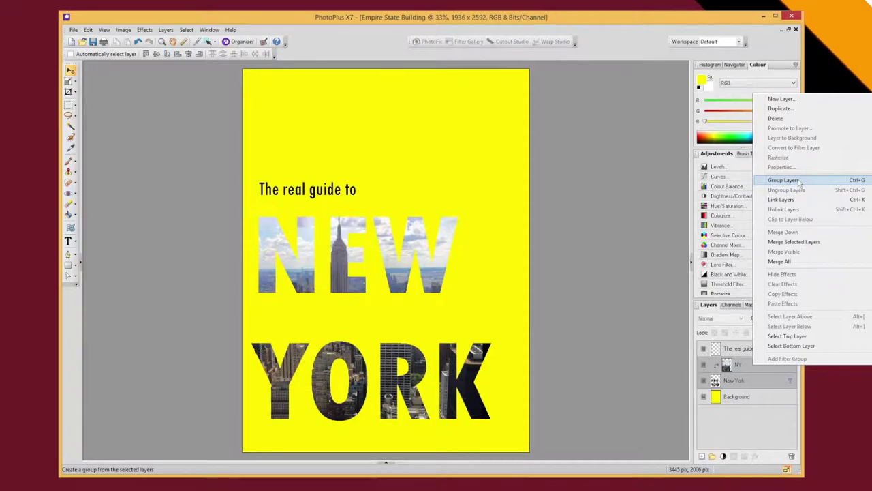
click(783, 180)
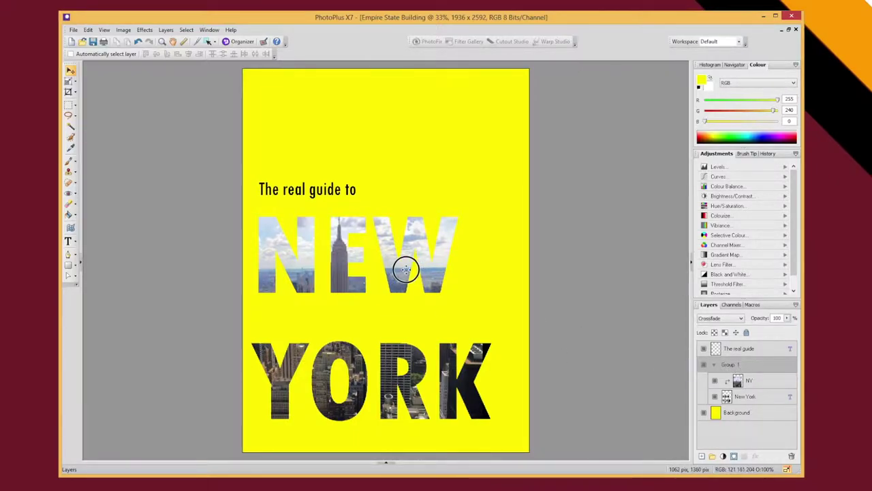
drag(402, 267, 411, 241)
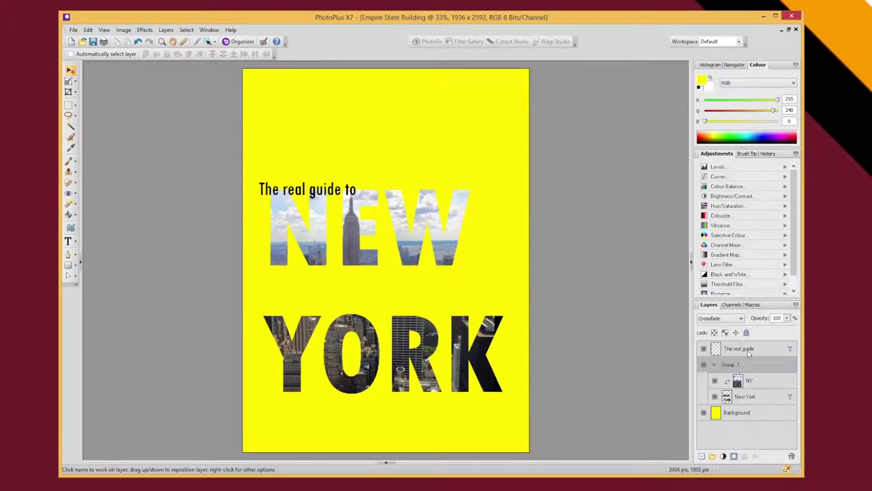
Move 'The real guide to' tagline up just above NEW YORK and drag its layer toward Group 1.
click(300, 189)
drag(322, 188, 332, 173)
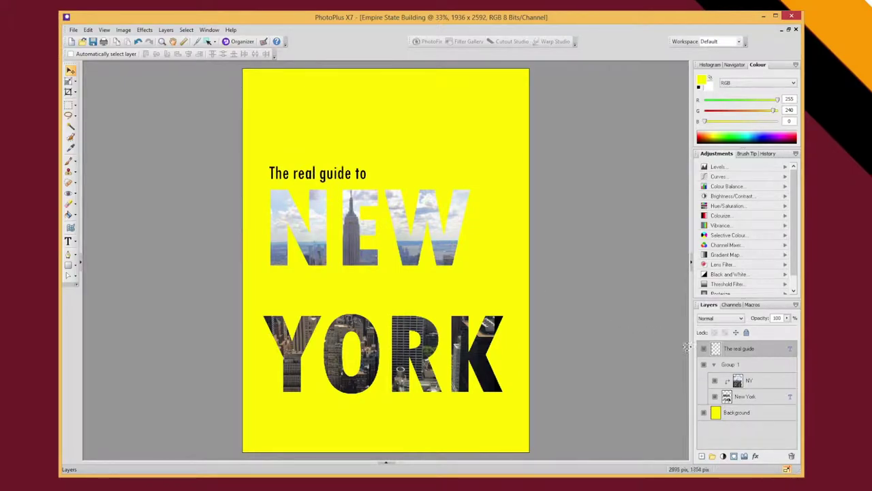
drag(739, 349, 750, 371)
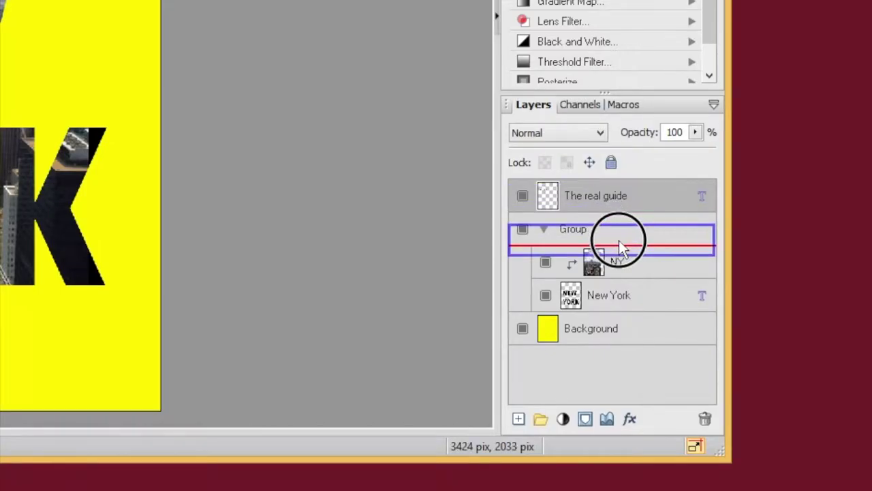
Put the tagline layer inside Group 1 and rename the group to 'Text'.
drag(620, 245, 619, 240)
drag(598, 288, 637, 219)
click(576, 195)
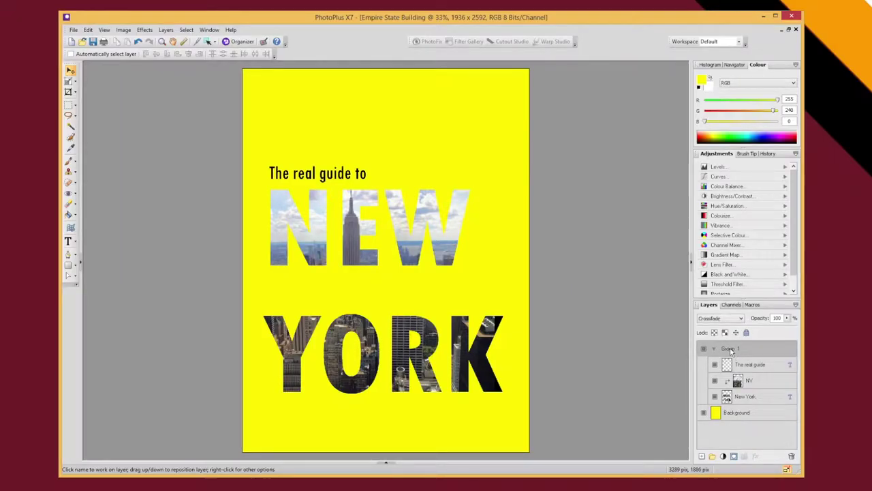
double_click(729, 350)
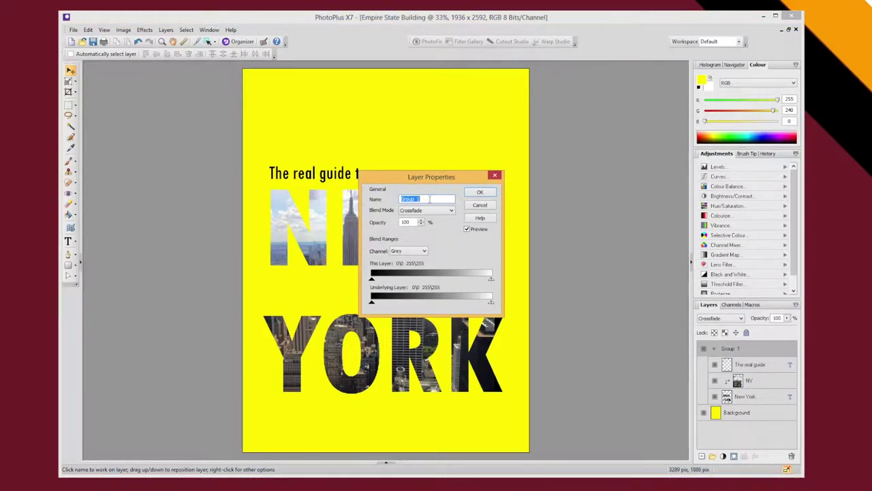
text(Text)
click(487, 194)
Nudge the whole Text title block slightly left on the cover.
click(705, 348)
click(706, 349)
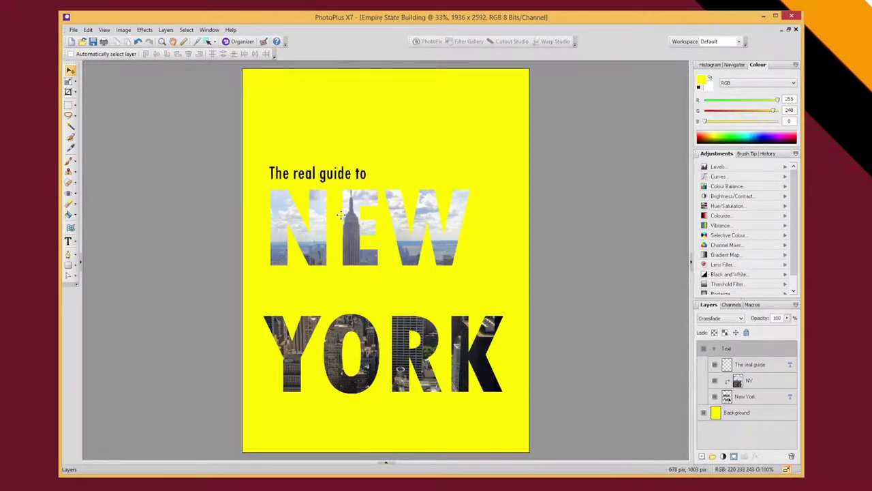
mouse_move(347, 241)
mouse_down()
mouse_move(346, 229)
mouse_move(348, 236)
mouse_up()
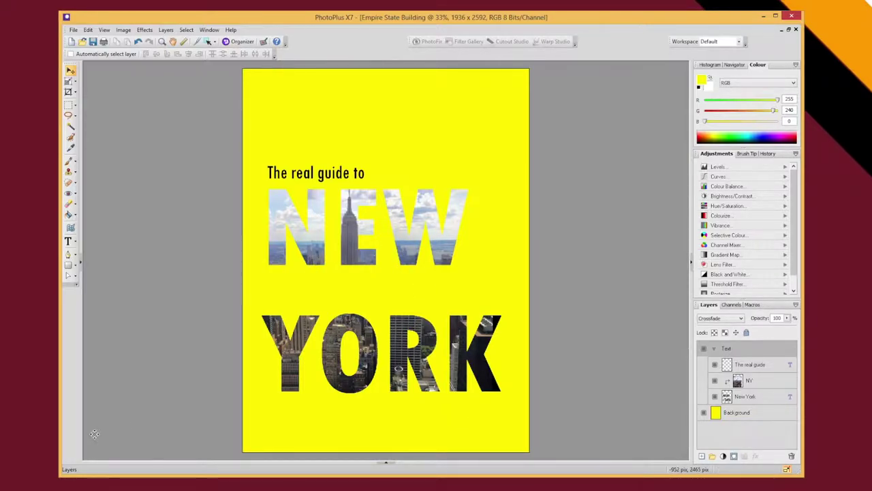
key(alt+Tab)
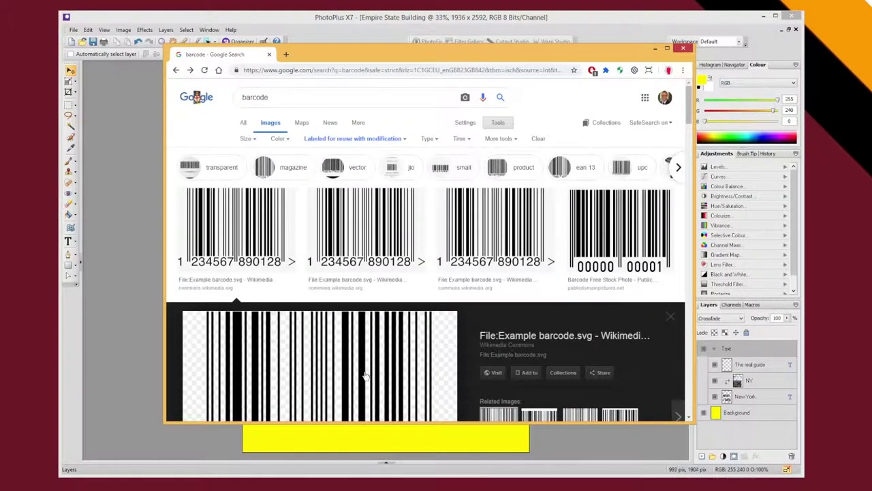
Save the Wikimedia 500px example barcode as 500px-Example_barcode.png in Downloads, then return to PhotoPlus.
scroll(438, 354, down, 1)
scroll(438, 354, down, 5)
scroll(437, 353, up, 6)
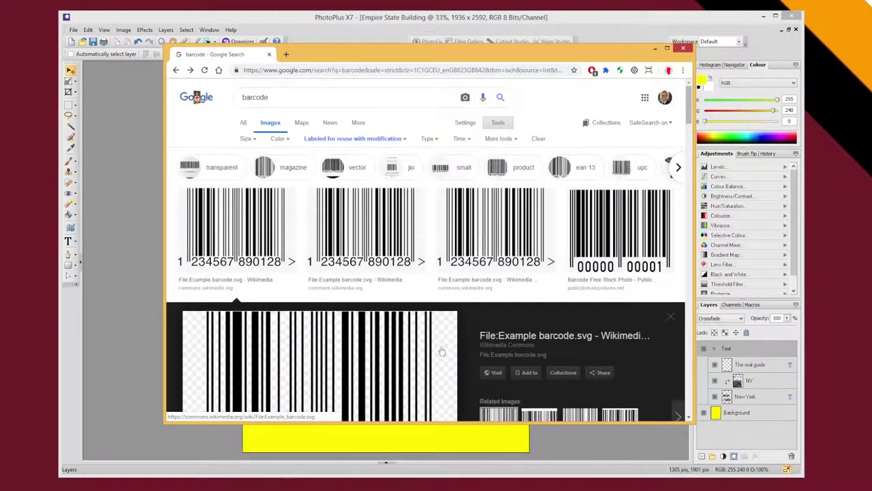
click(551, 336)
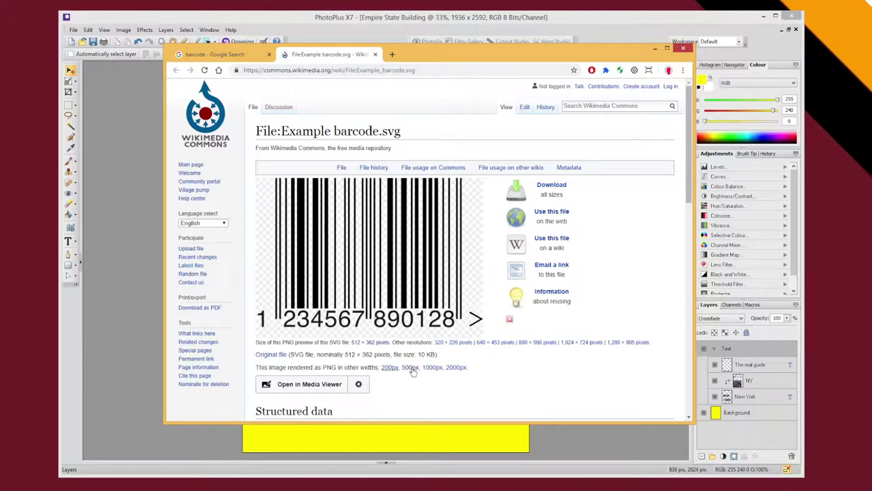
click(408, 368)
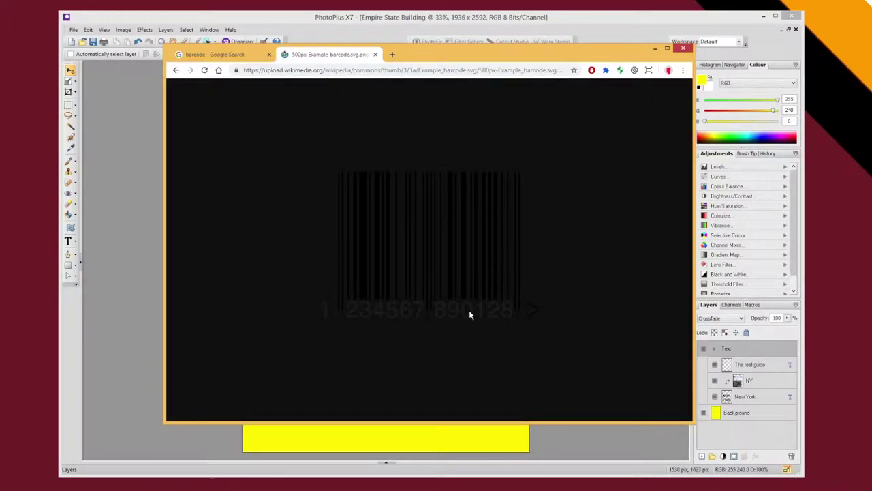
right_click(459, 262)
click(488, 275)
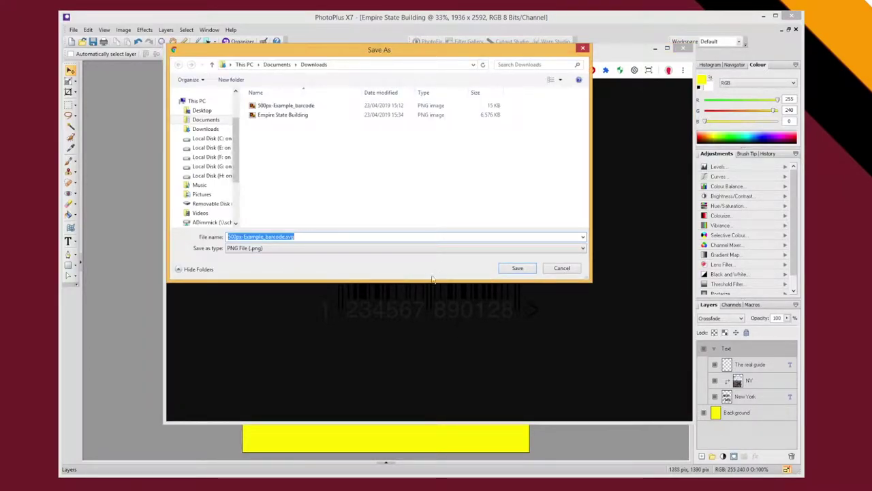
click(515, 268)
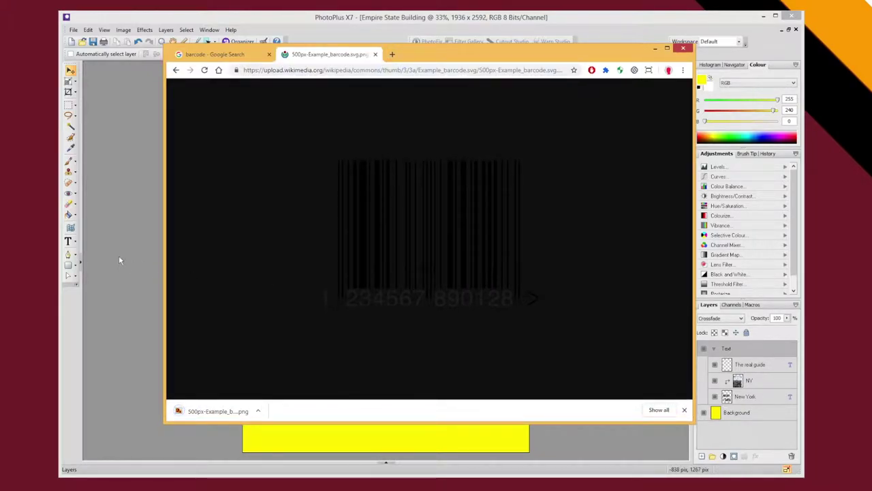
click(118, 255)
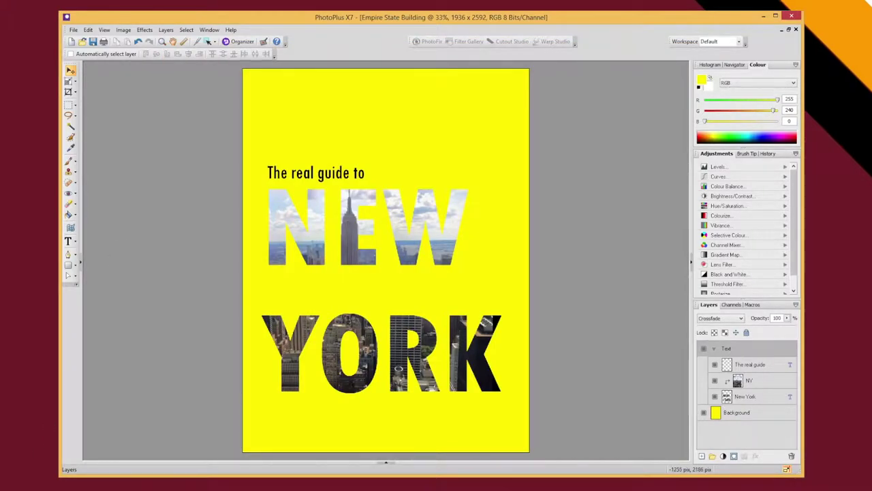
Drag 500px-Example_barcode.png from Downloads onto the cover and place it under the K of YORK.
key(alt+Tab)
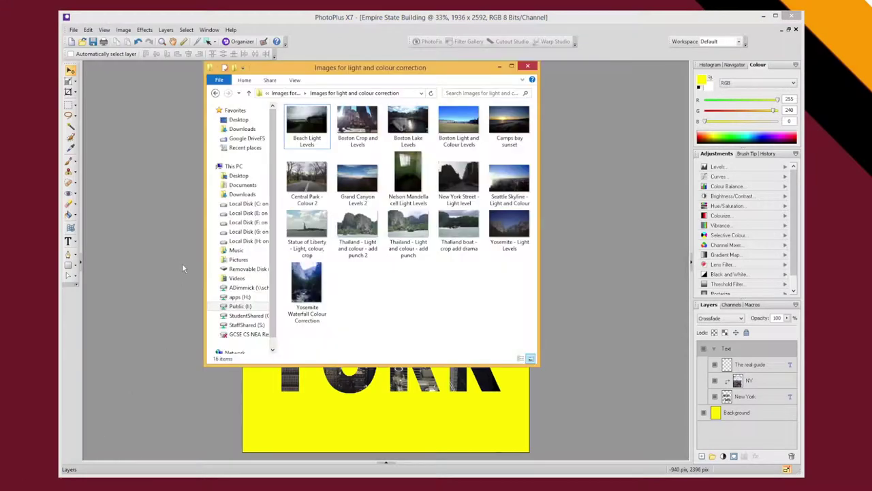
click(242, 129)
drag(358, 67, 536, 200)
click(553, 254)
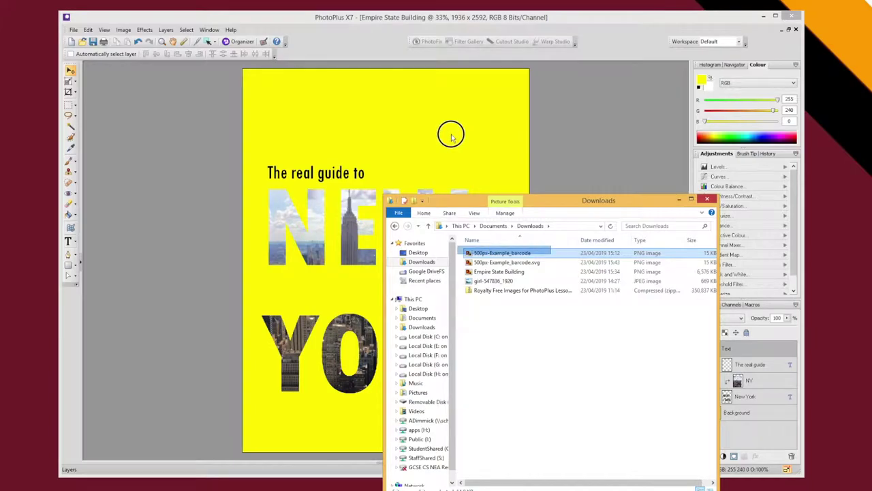
drag(470, 254, 432, 147)
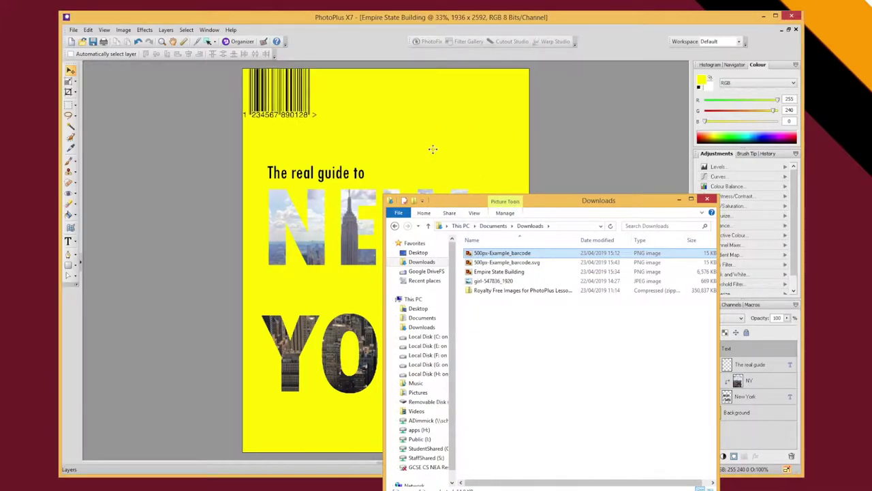
click(328, 29)
drag(286, 91, 484, 414)
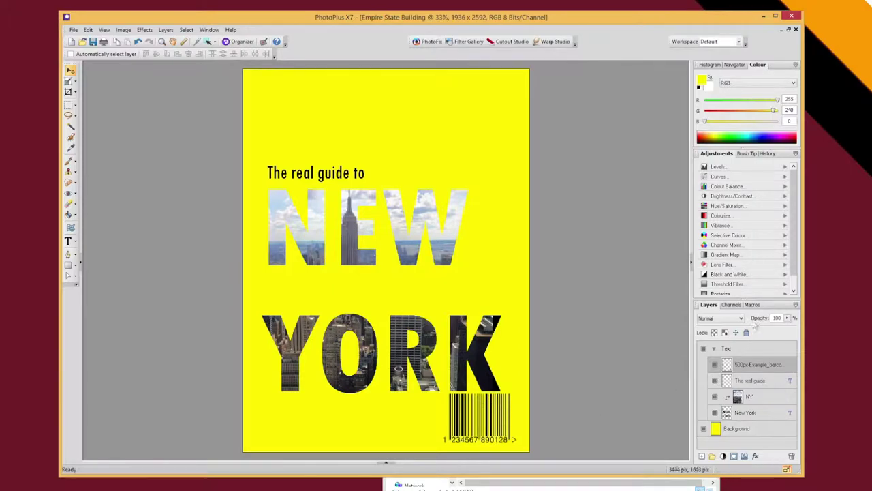
Scale the barcode down with the Deform tool into the bottom right corner.
click(68, 80)
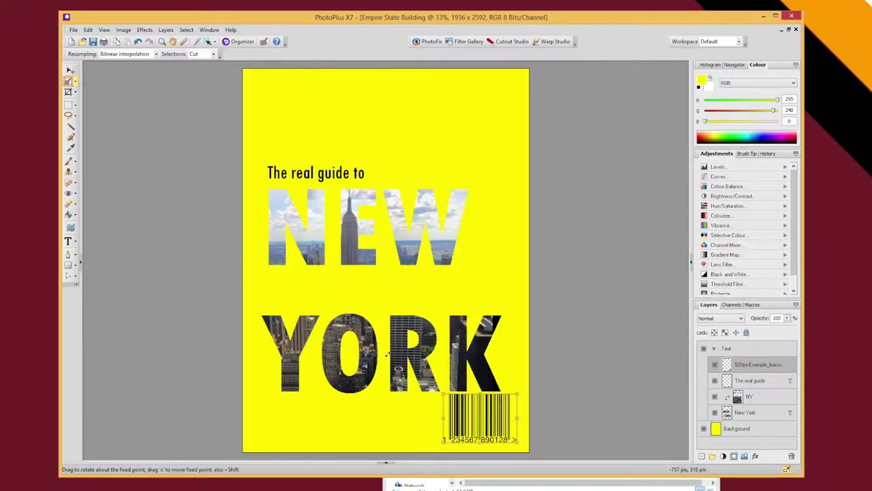
click(462, 409)
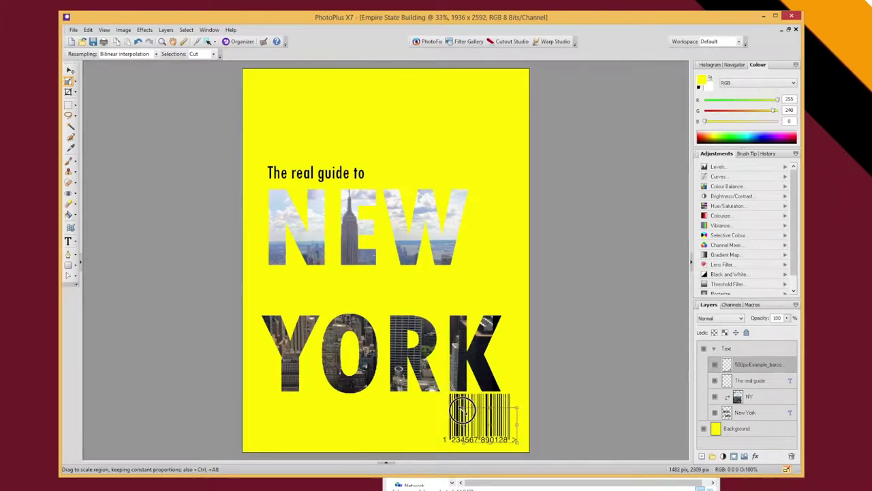
drag(462, 409, 477, 422)
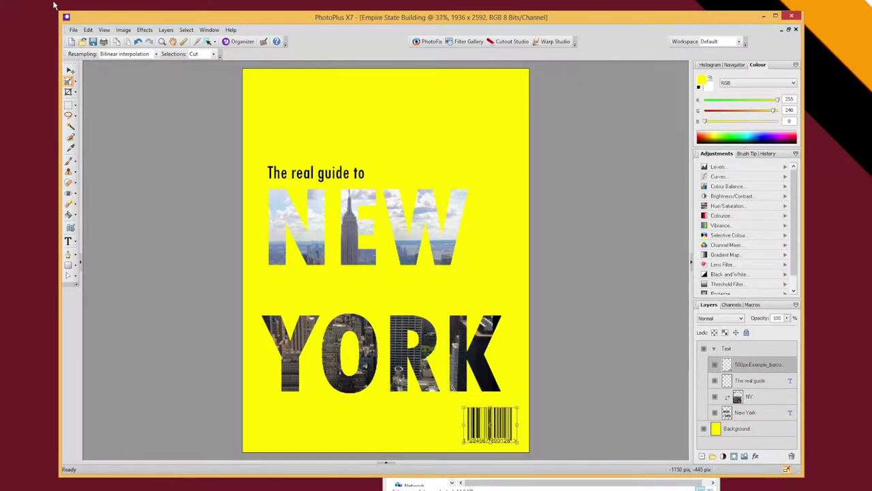
click(70, 71)
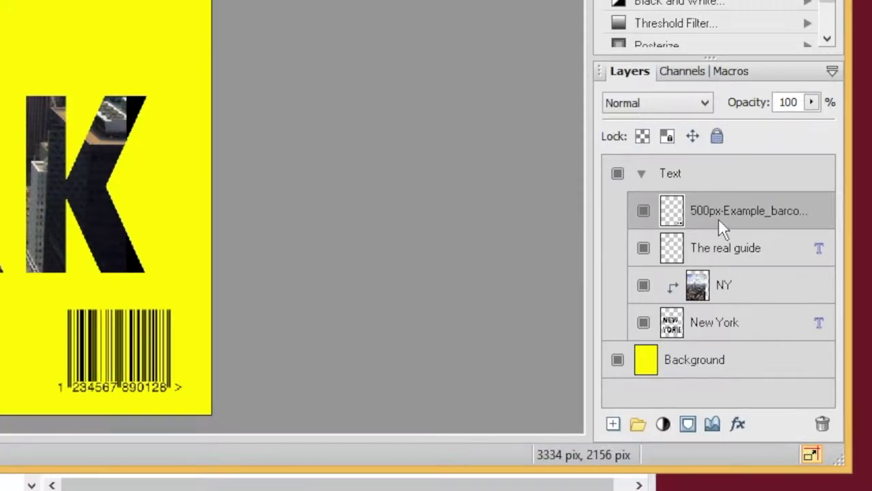
Move the barcode layer out of the Text group to the top of the layer stack.
click(642, 212)
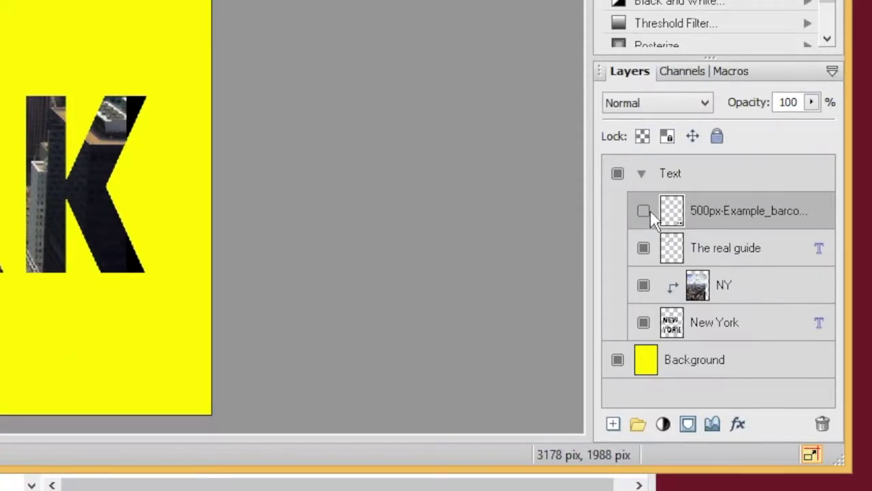
click(644, 211)
click(617, 173)
click(617, 173)
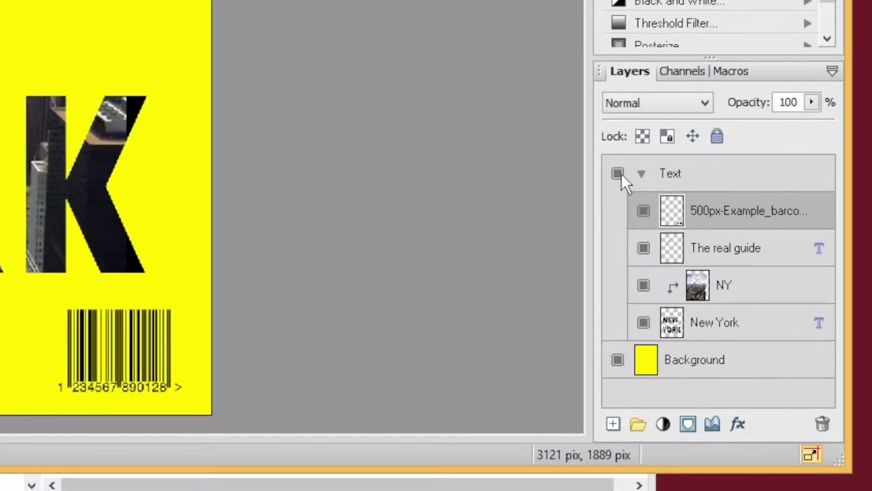
drag(711, 206, 712, 178)
drag(725, 322, 701, 164)
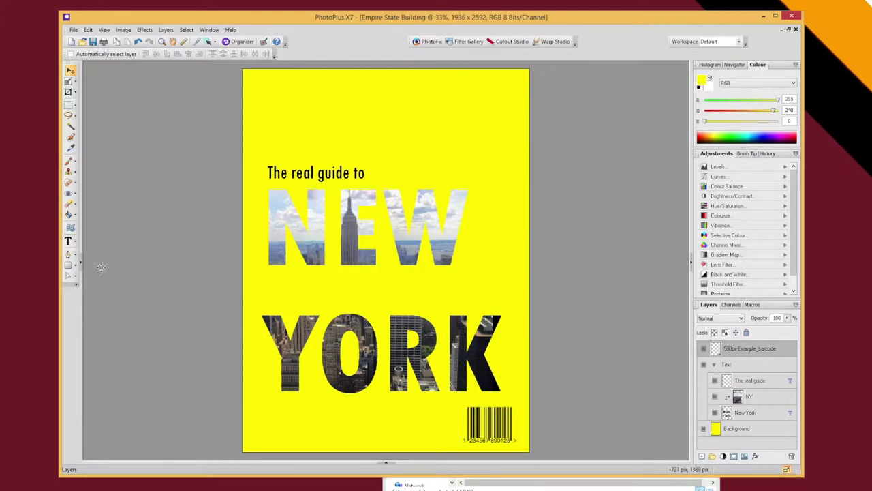
Draw a white QuickShape rectangle on a new Layer 1 in the bottom right corner.
click(76, 264)
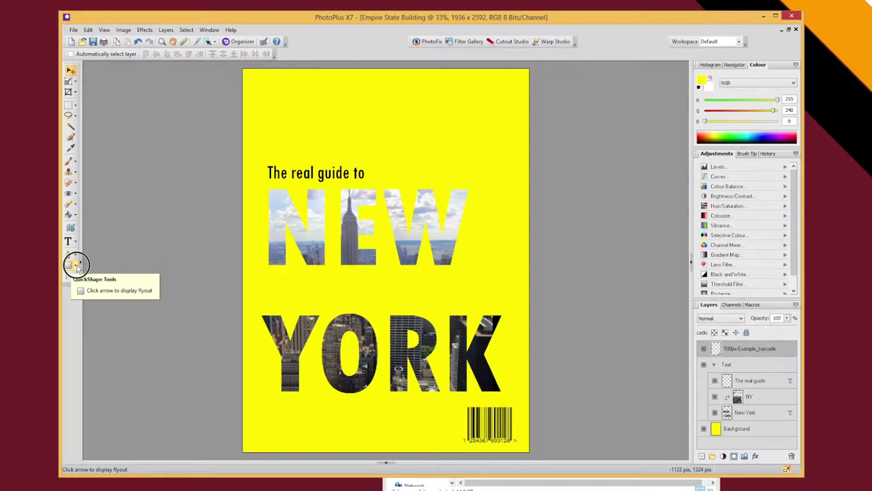
click(86, 277)
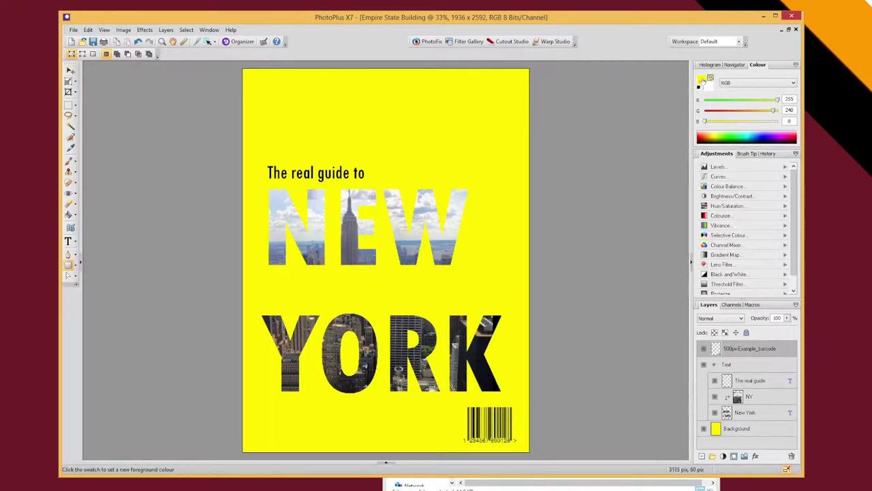
click(703, 79)
click(376, 296)
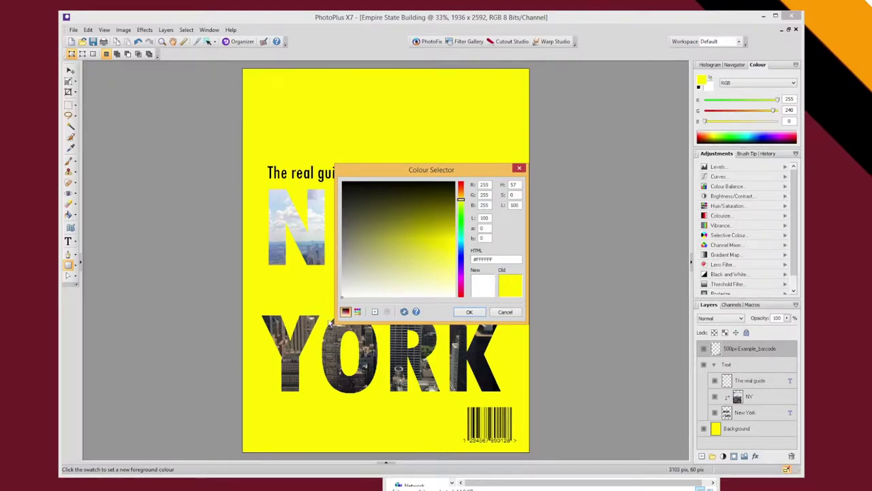
click(469, 311)
drag(462, 406, 527, 458)
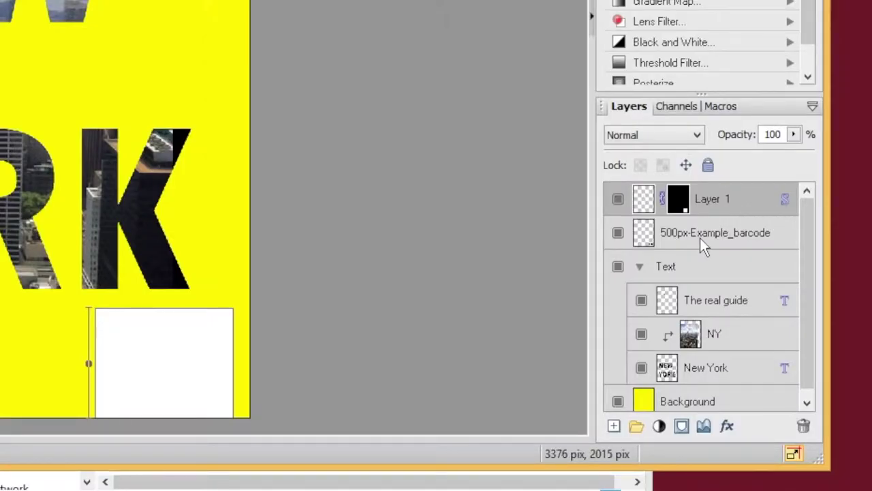
Move the barcode layer above Layer 1, undoing a trial erase of its digits.
drag(743, 367, 743, 355)
drag(701, 213, 702, 194)
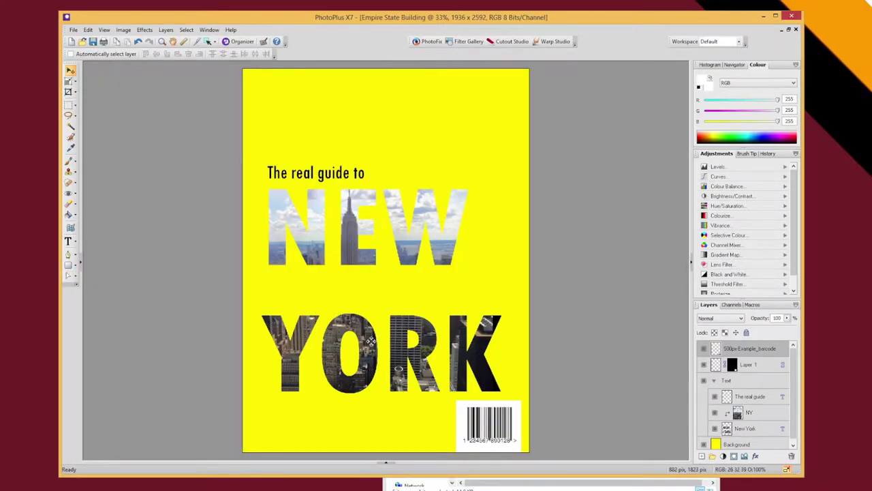
key(e)
mouse_move(491, 429)
mouse_down()
mouse_move(477, 418)
mouse_move(488, 426)
mouse_up()
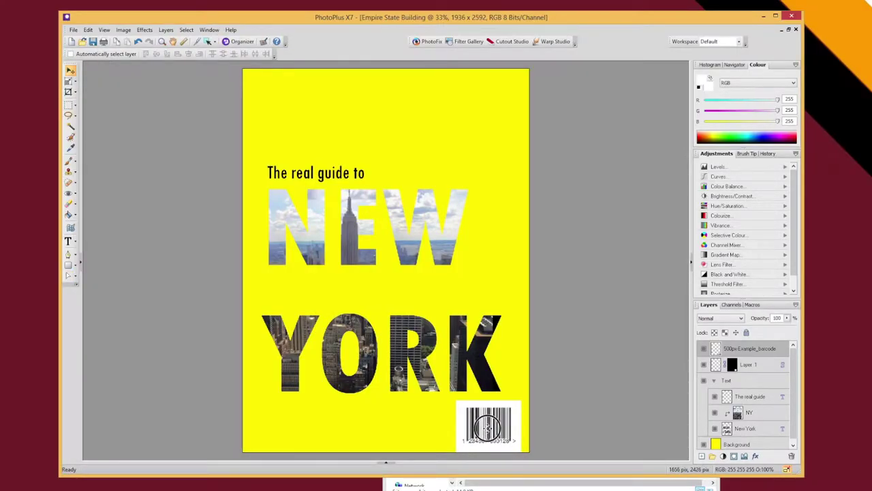
key(ctrl+z)
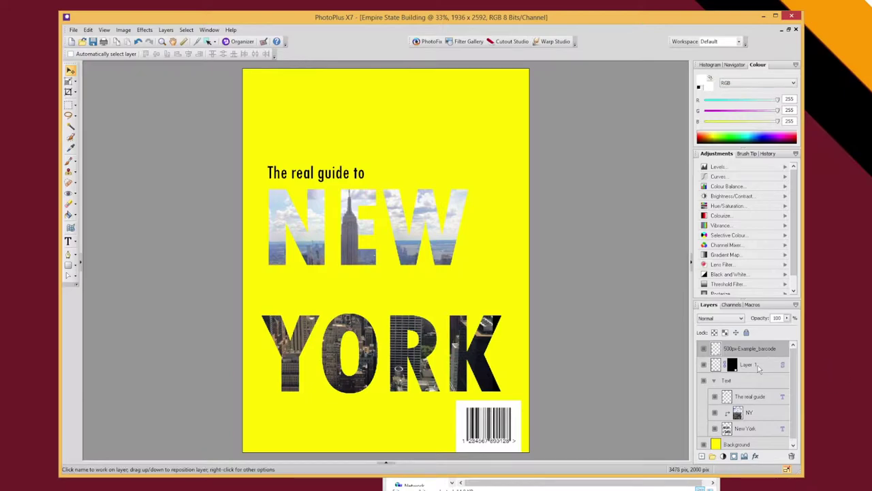
Group the white box Layer 1 and the barcode layer together.
right_click(754, 353)
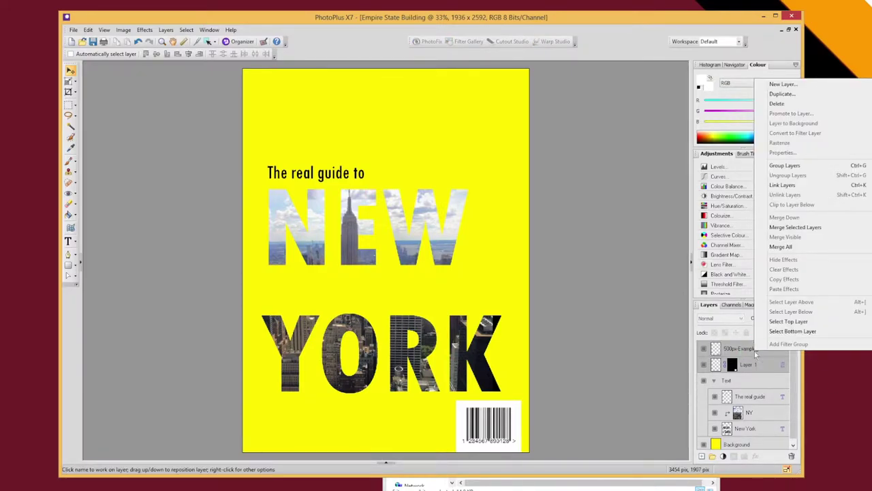
click(748, 365)
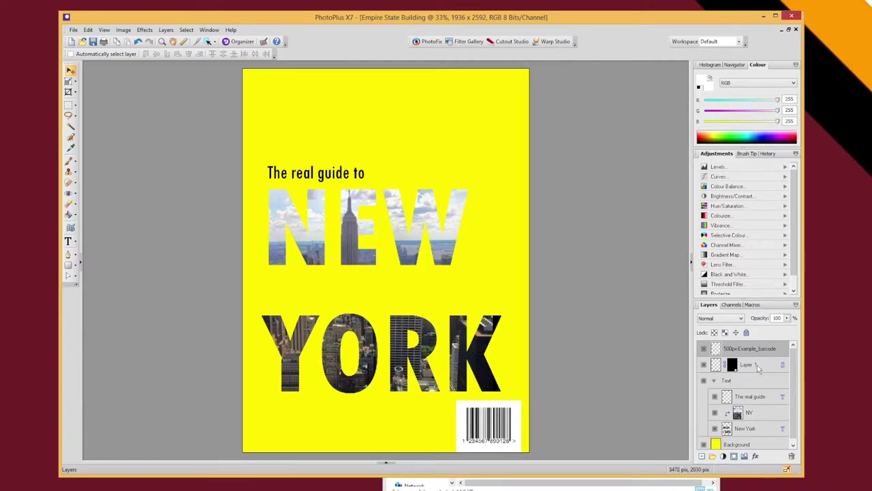
click(758, 365)
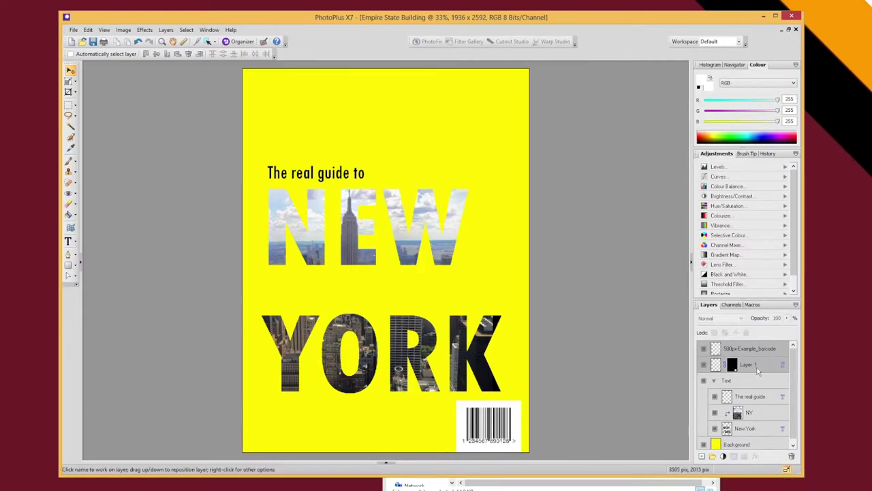
ctrl+click(747, 348)
right_click(746, 347)
click(777, 162)
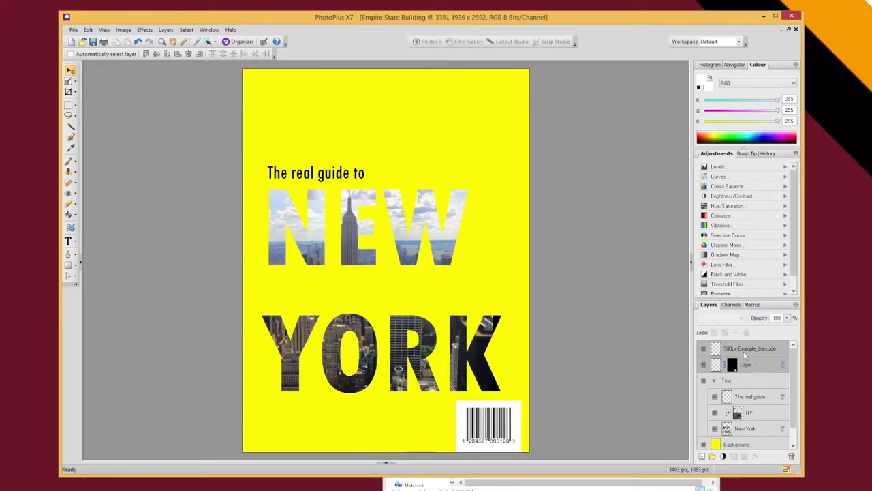
Rename the new group to 'Barcode area'.
double_click(730, 350)
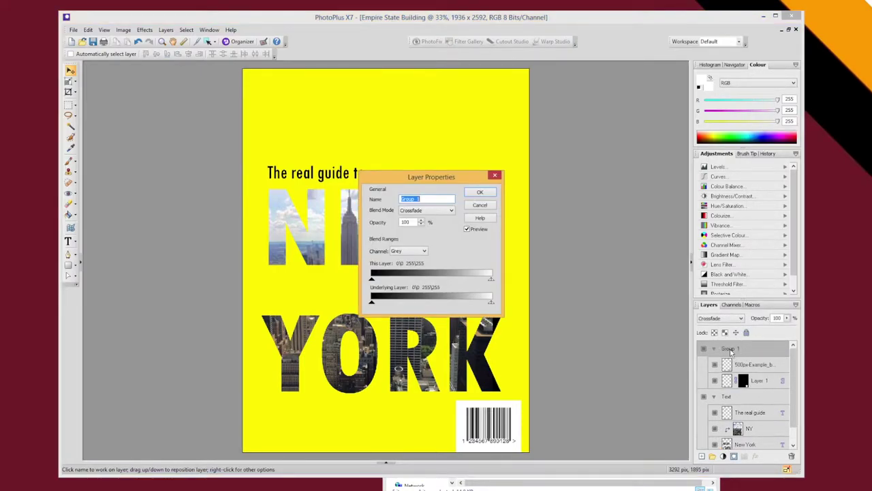
text(Barcode area)
key(Return)
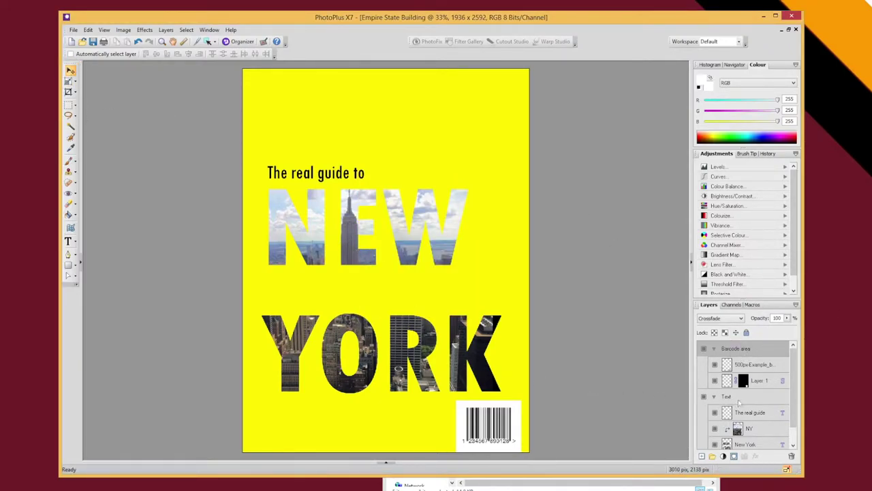
Raise the Text group slightly and nudge the Barcode area group a little left.
click(732, 398)
drag(354, 228, 353, 222)
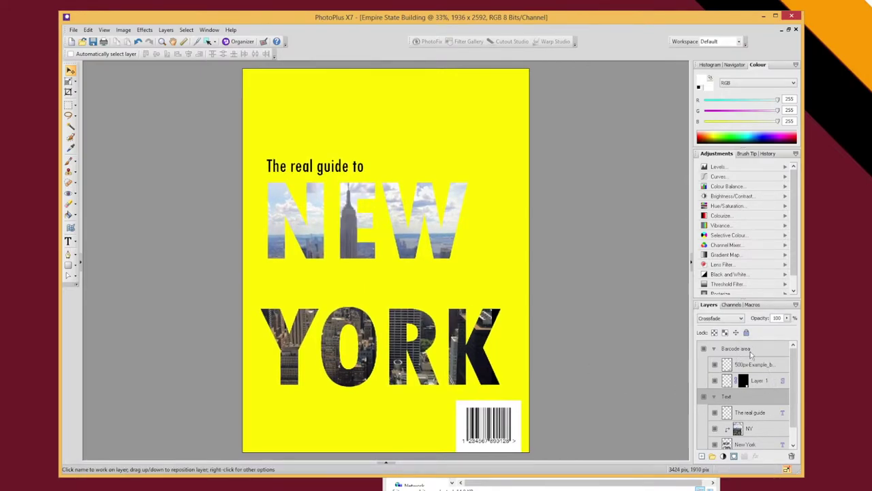
click(735, 348)
drag(480, 431, 474, 430)
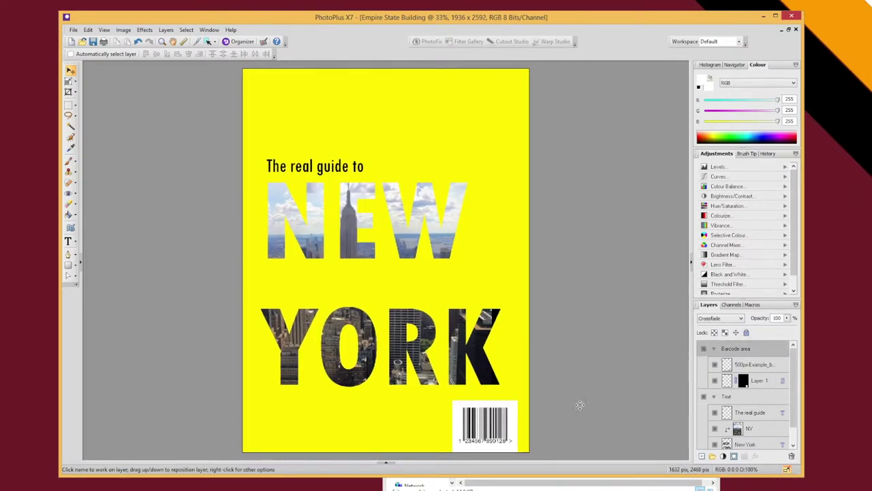